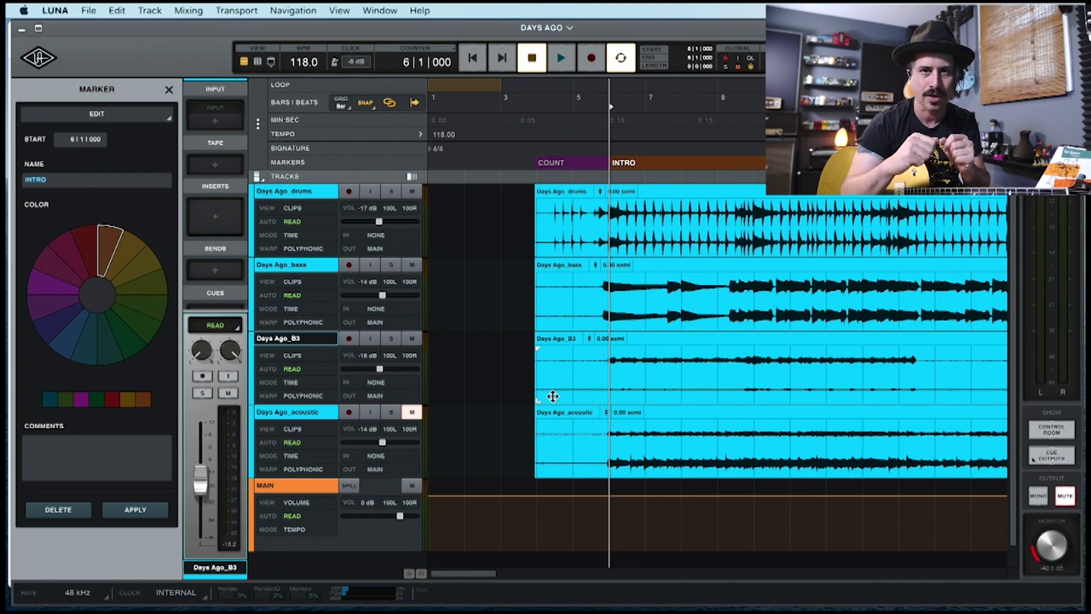
- Close the INTRO marker's settings and select the Days Ago_acoustic track, leaving it muted
{"action": "left_click", "coordinate": [585, 468]}
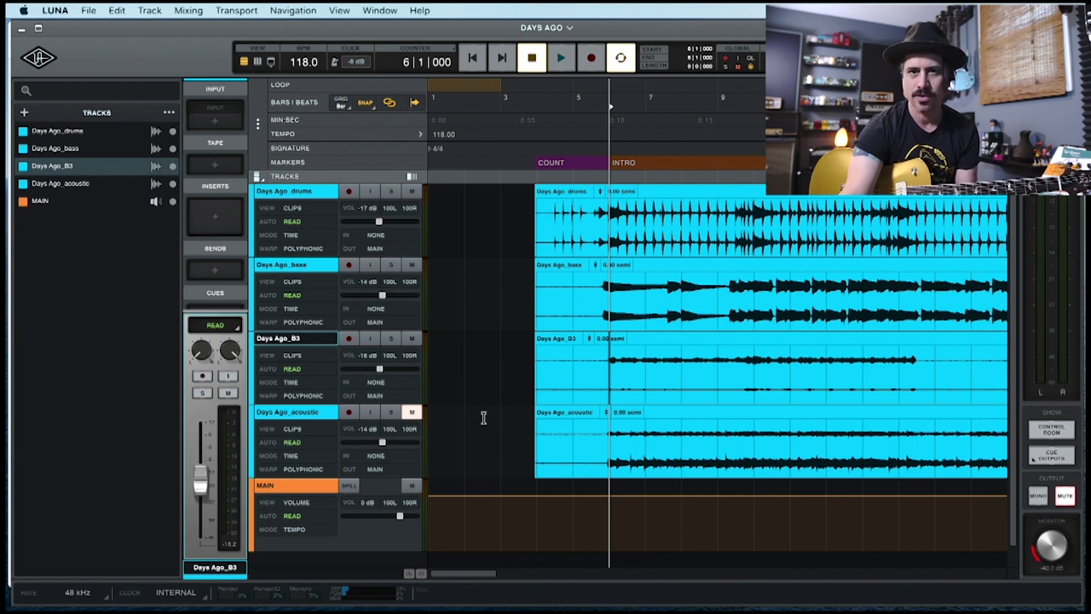
{"action": "left_click", "coordinate": [409, 413]}
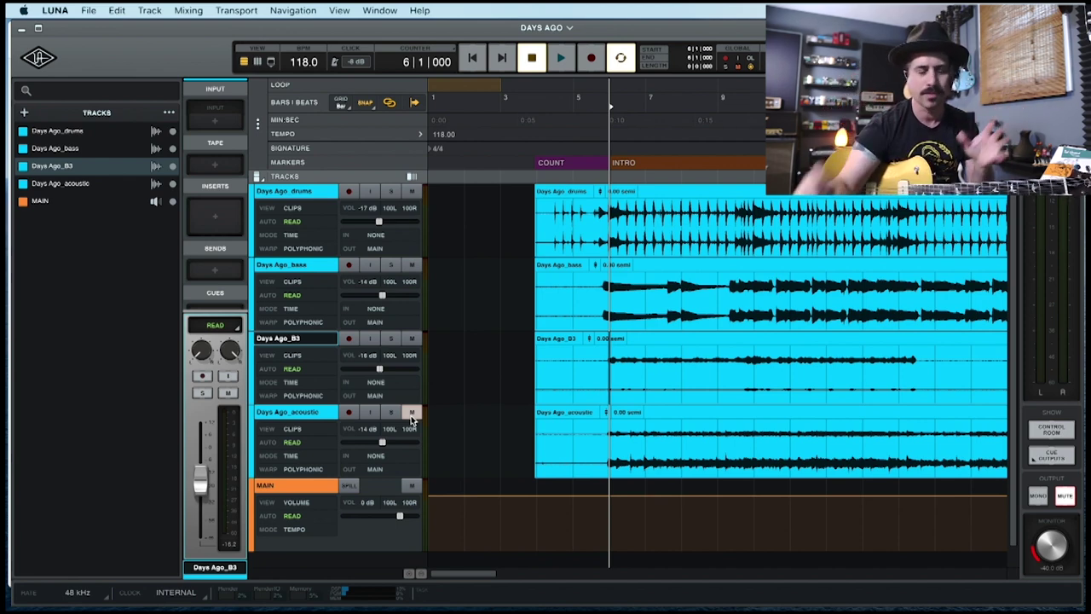
{"action": "left_click", "coordinate": [411, 415]}
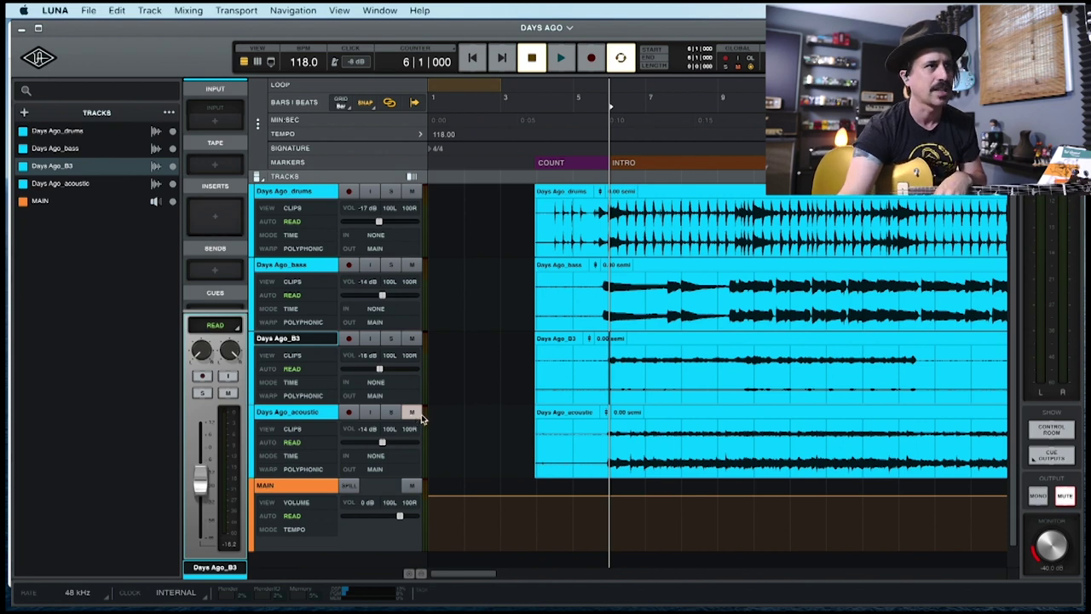
{"action": "left_click", "coordinate": [309, 416]}
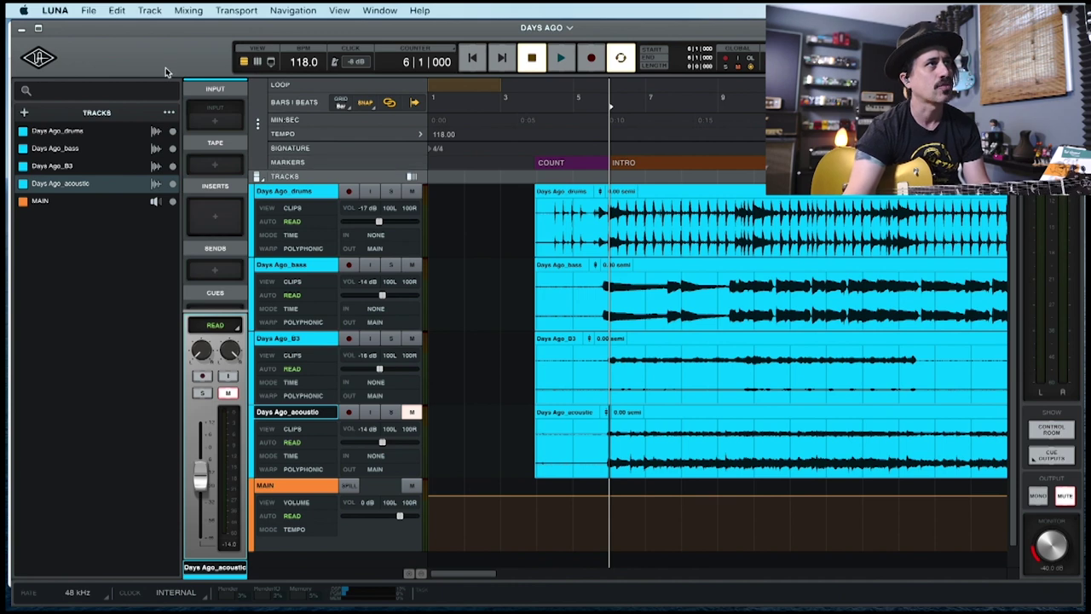
- Create one mono audio track named ELEC L beneath the acoustic track
{"action": "left_click", "coordinate": [150, 11]}
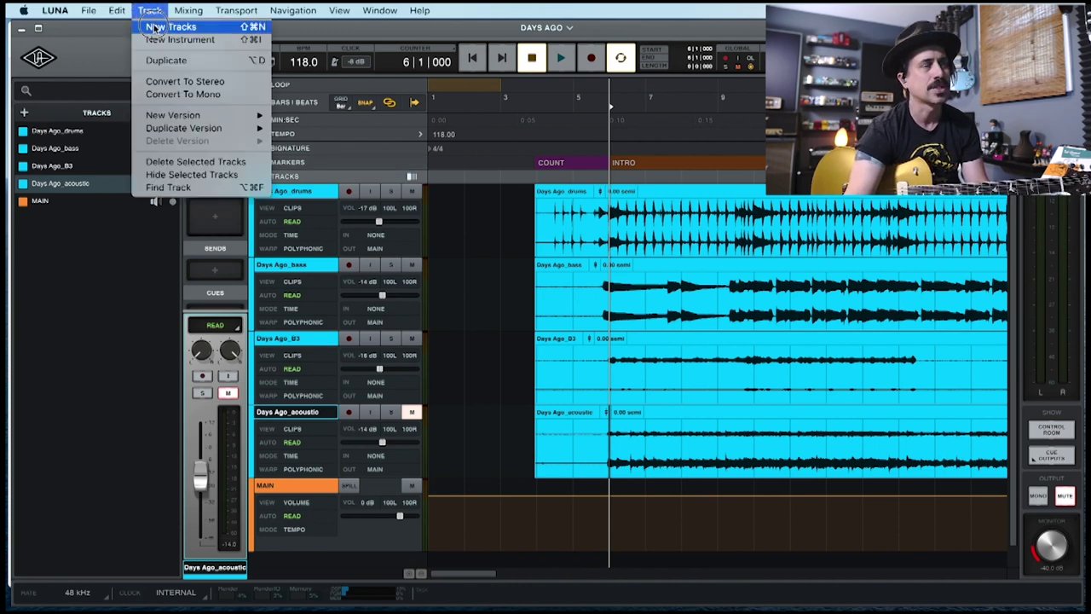
{"action": "left_click", "coordinate": [153, 26]}
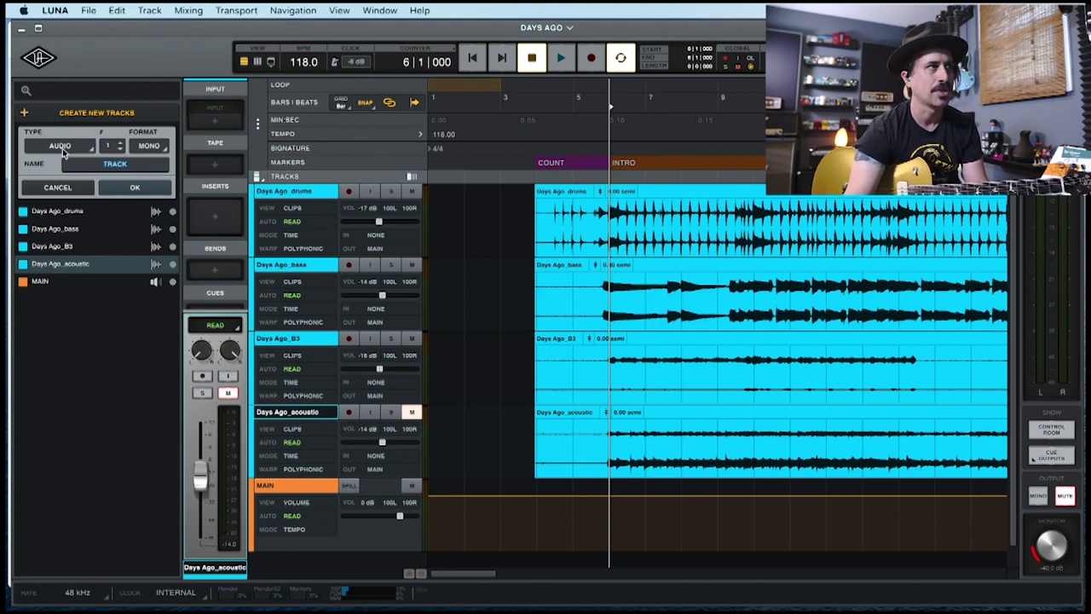
{"action": "left_click", "coordinate": [62, 149]}
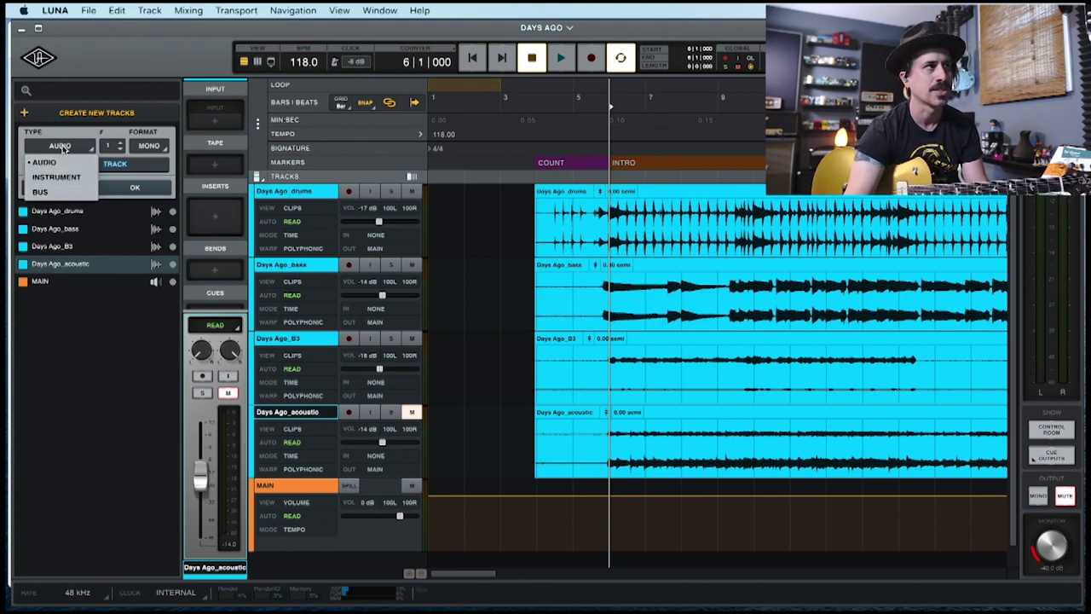
{"action": "left_click", "coordinate": [64, 150]}
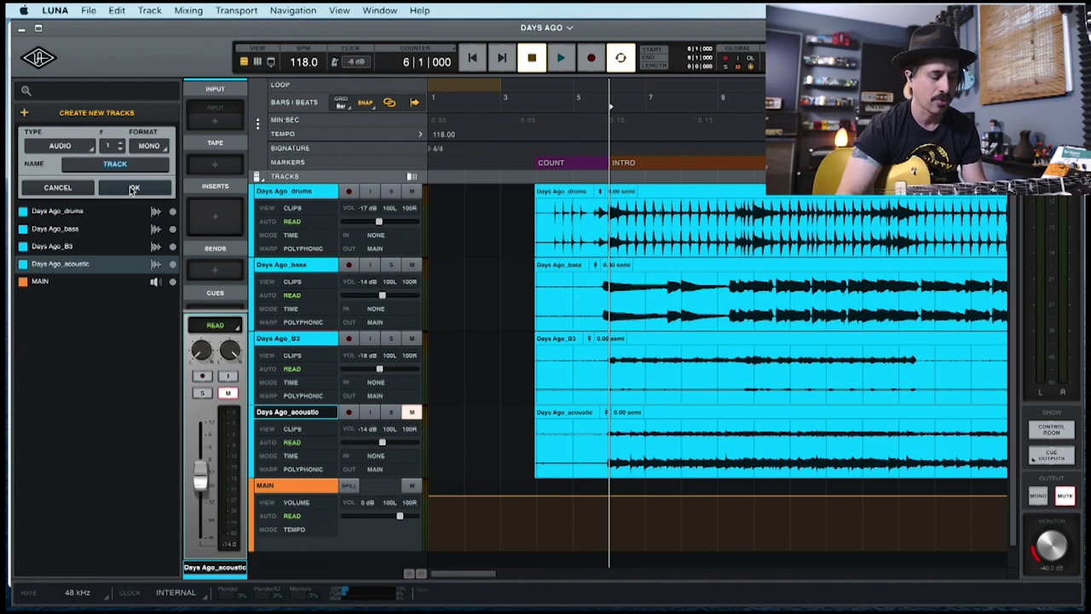
{"action": "type", "text": "ELEC L"}
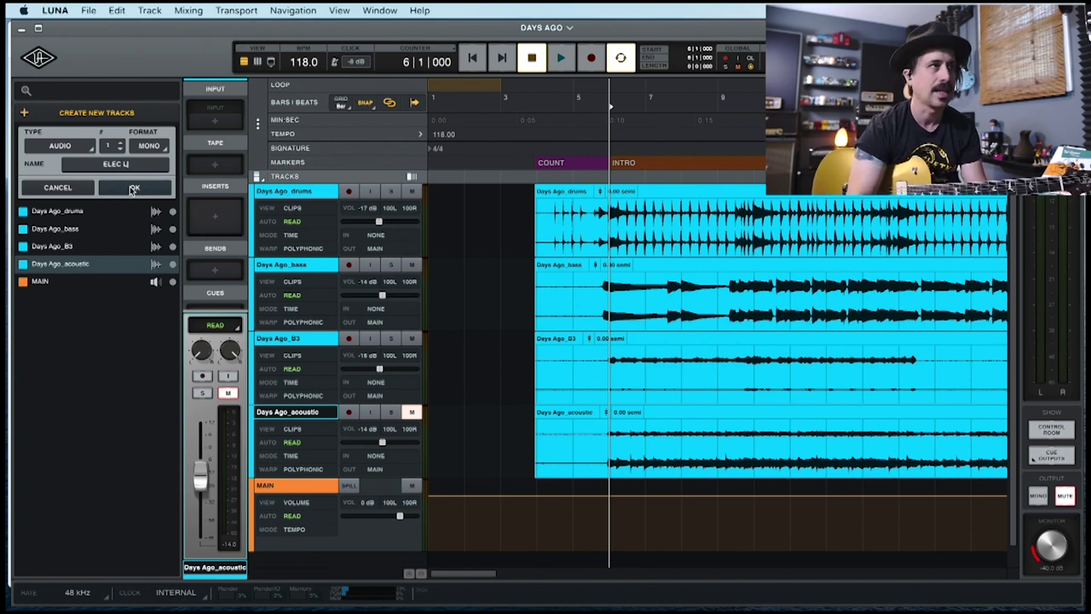
{"action": "left_click", "coordinate": [133, 188]}
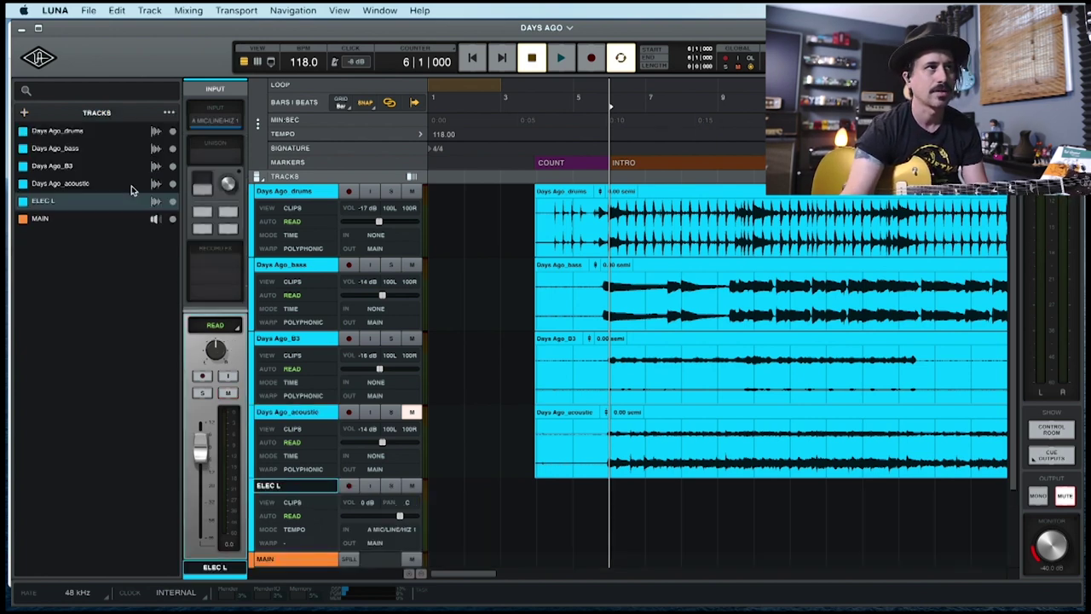
- Arm the ELEC L track for recording and check its input routing and Unison plug-in choices
{"action": "left_click", "coordinate": [201, 378]}
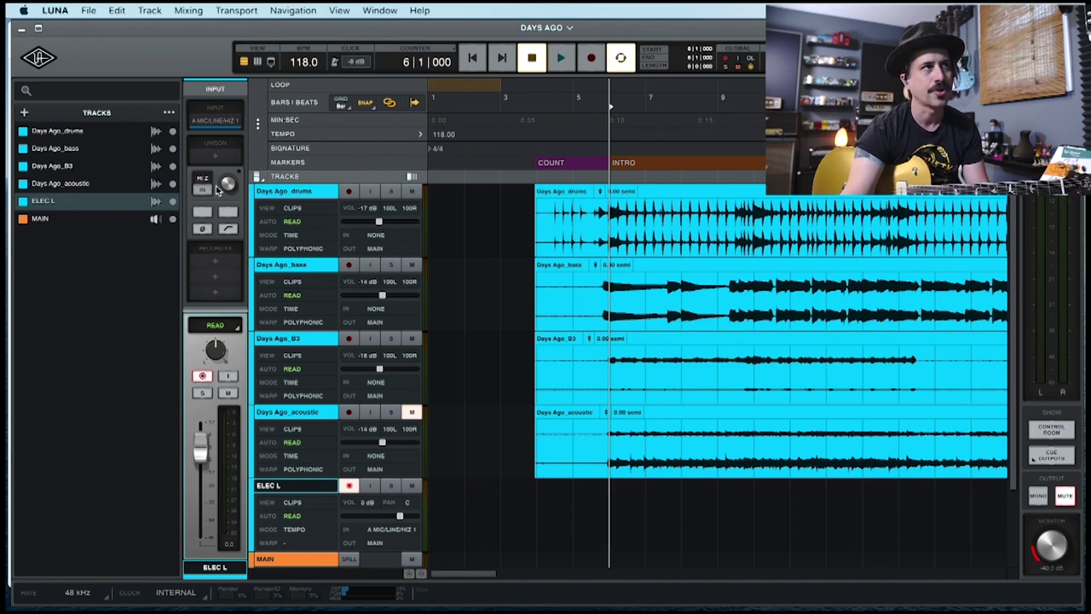
{"action": "left_click", "coordinate": [220, 124]}
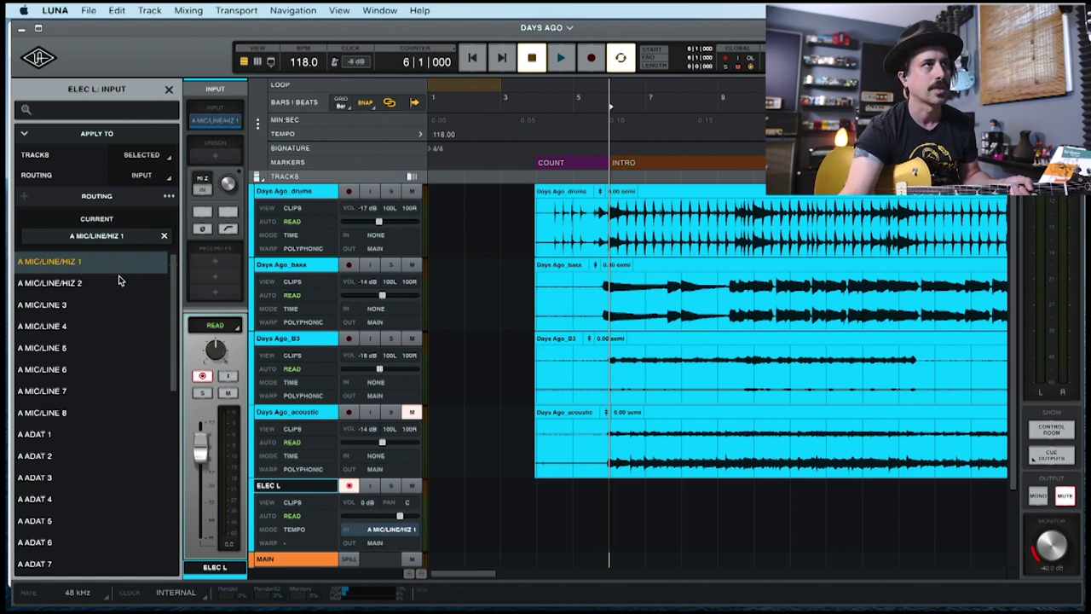
{"action": "left_click", "coordinate": [213, 158]}
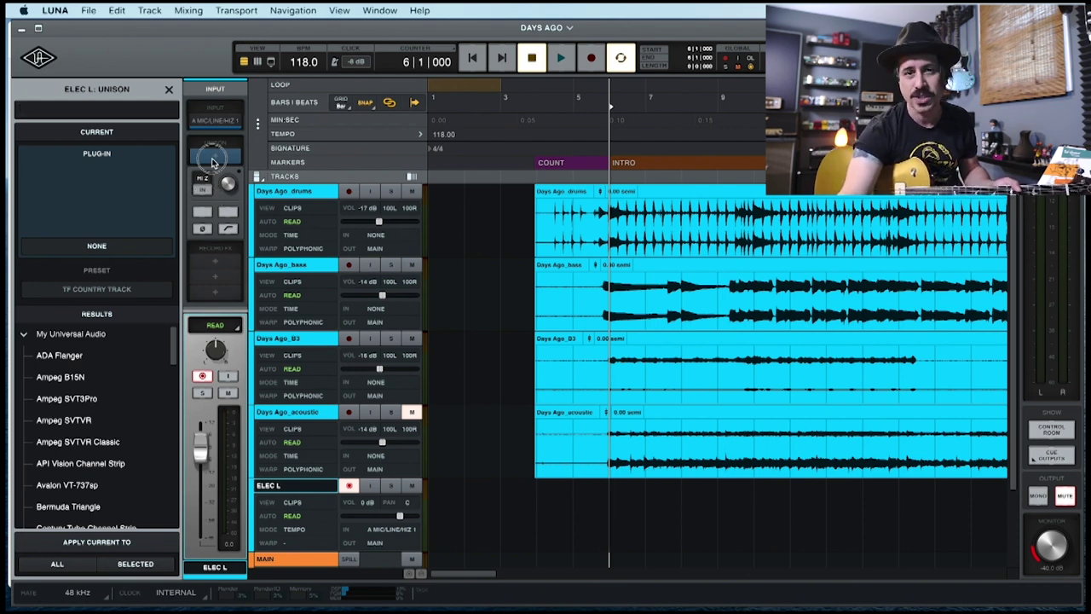
{"action": "left_click", "coordinate": [213, 160]}
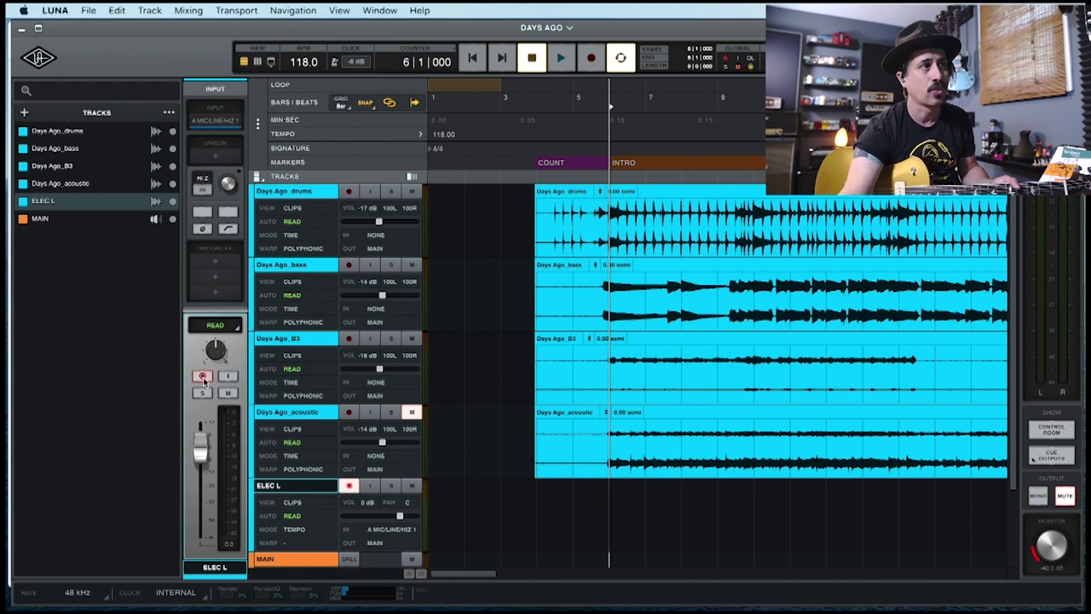
- Find Marshall in the plug-in list and load Marshall Plexi Classic into ELEC L's Unison slot, moving its window into full view
{"action": "left_click", "coordinate": [213, 157]}
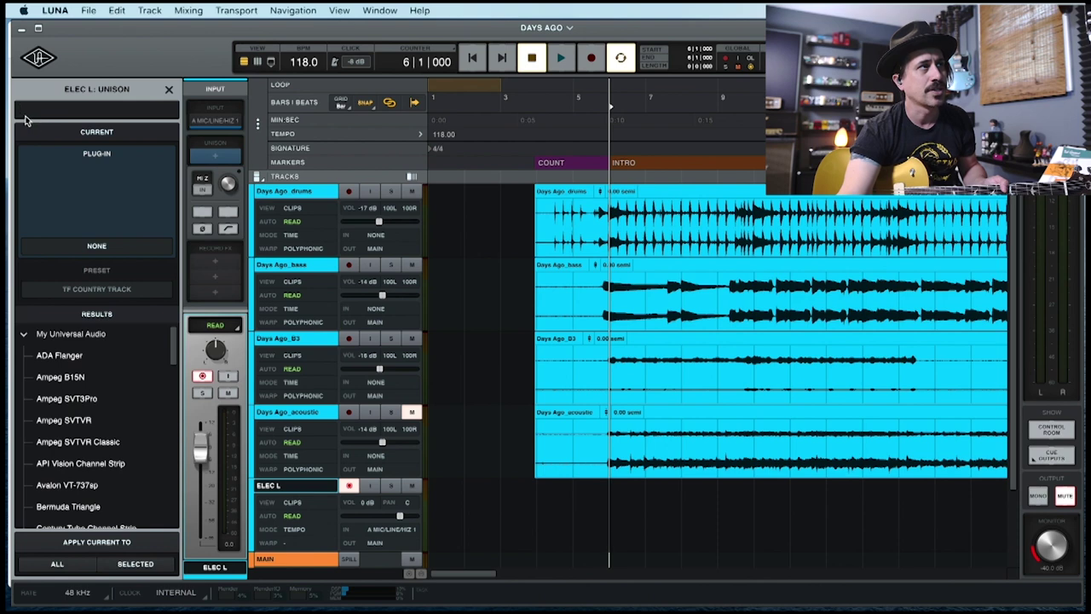
{"action": "type", "text": "marsha"}
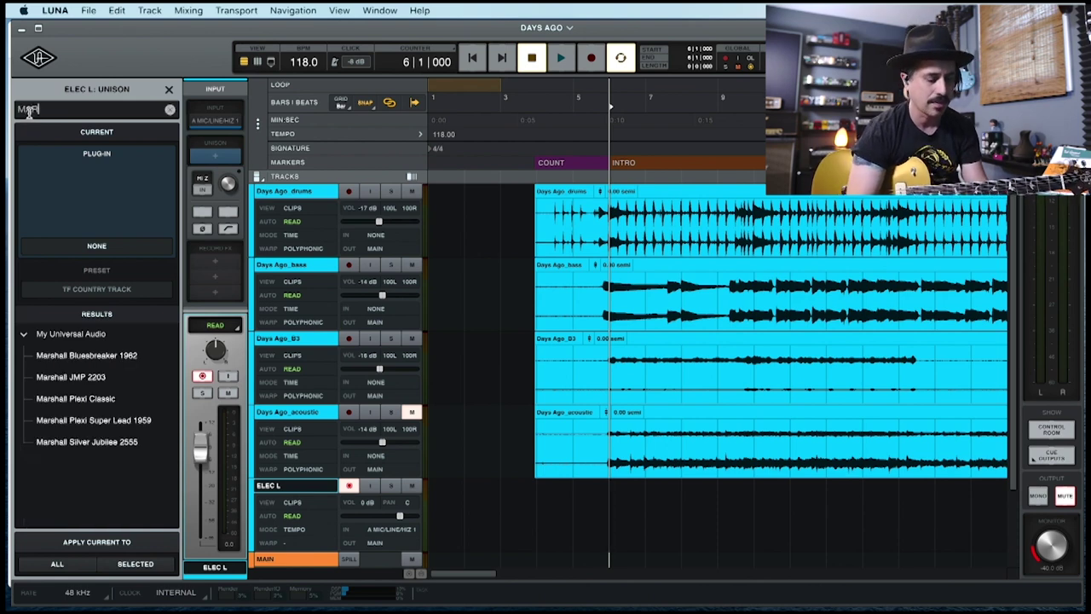
{"action": "type", "text": "ll"}
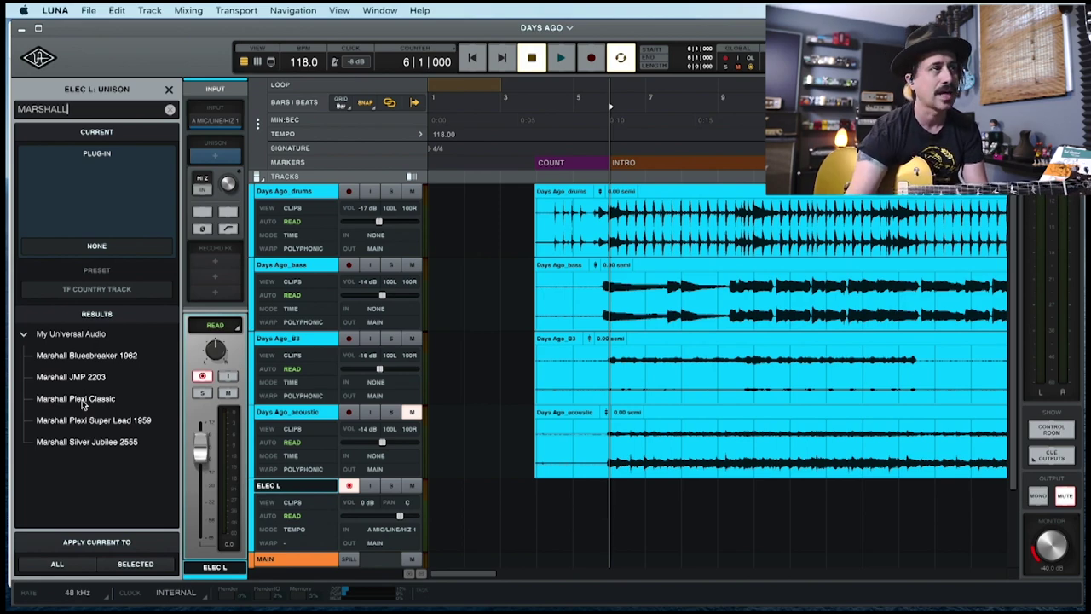
{"action": "double_click", "coordinate": [83, 398]}
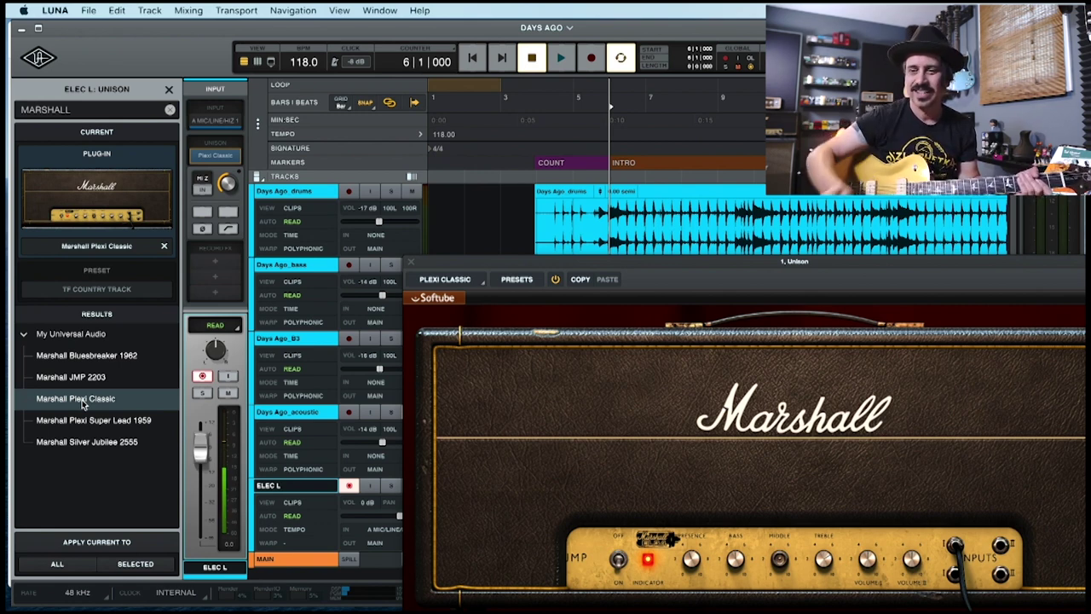
{"action": "left_click", "coordinate": [655, 260]}
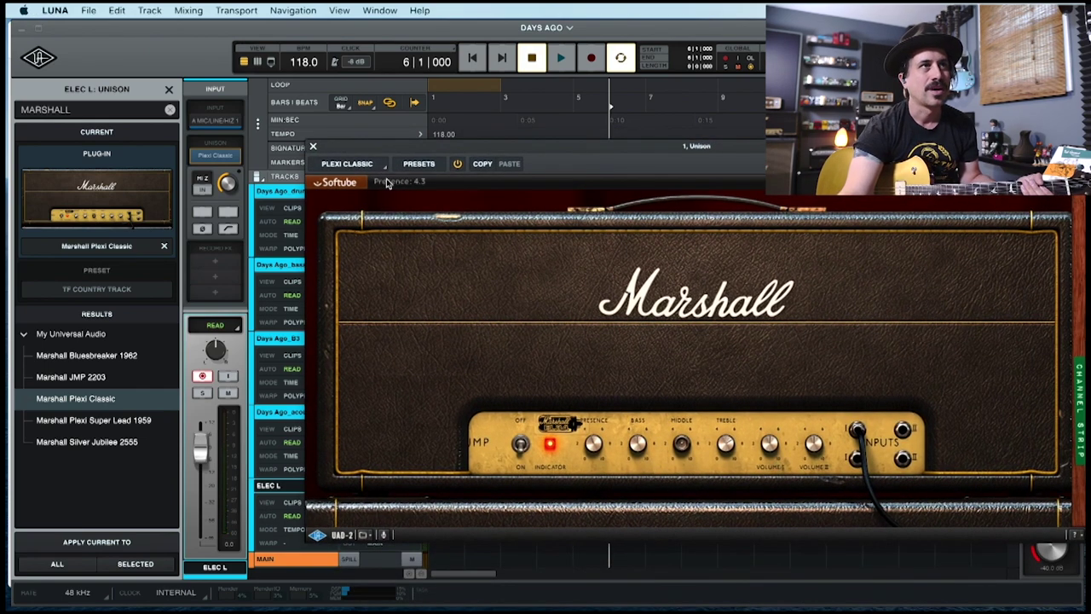
- Load the user preset TF COUNTRY TRACK for the Marshall Plexi Classic and close the amp window
{"action": "left_click", "coordinate": [421, 165]}
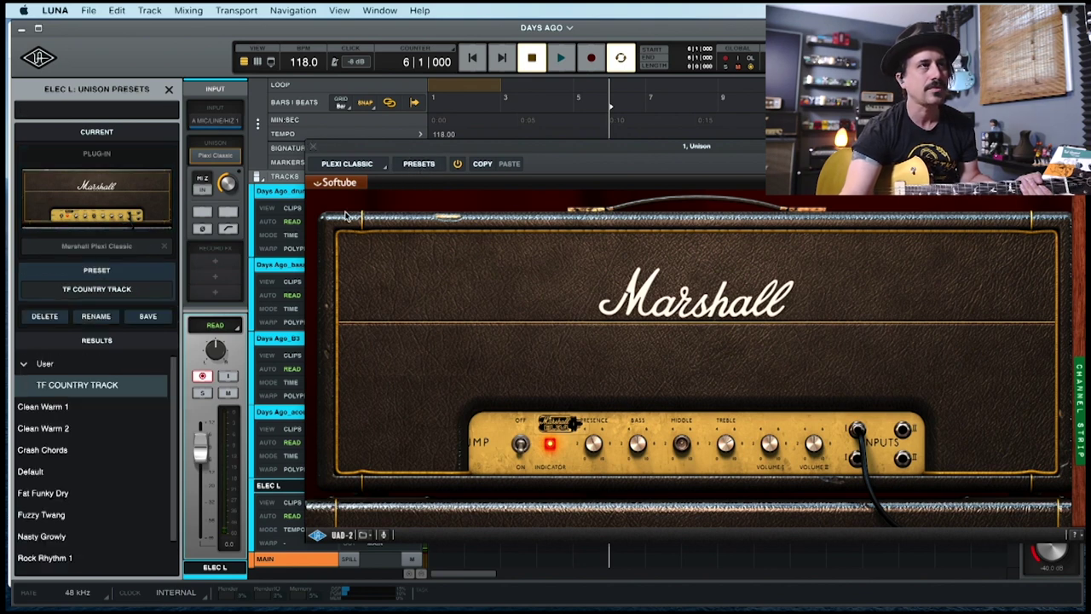
{"action": "scroll", "coordinate": [118, 404], "scroll_direction": "down", "scroll_amount": 1}
{"action": "scroll", "coordinate": [118, 404], "scroll_direction": "up", "scroll_amount": 1}
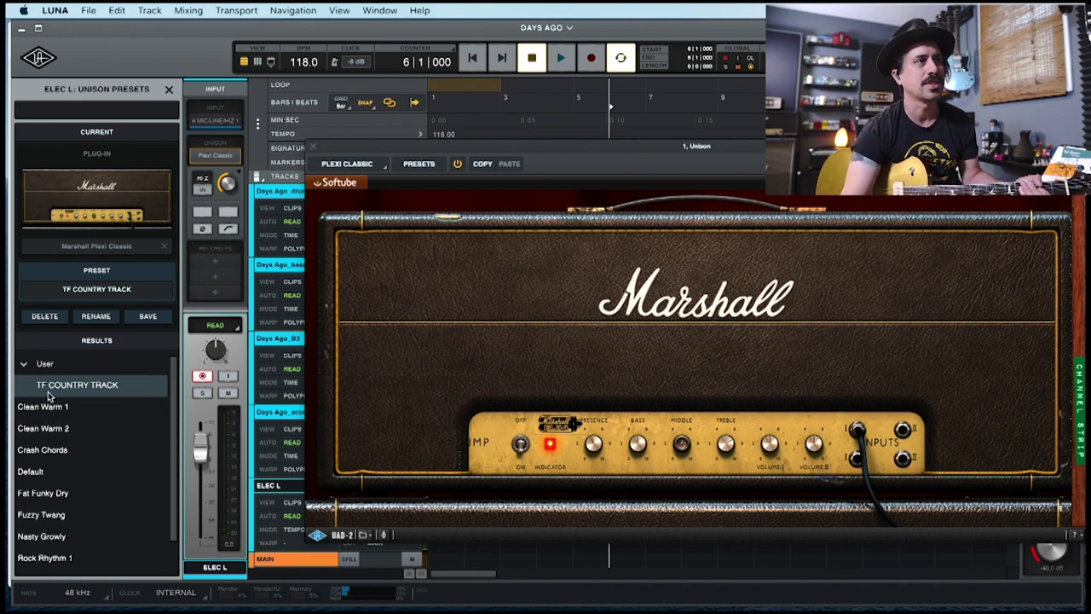
{"action": "left_click", "coordinate": [101, 389]}
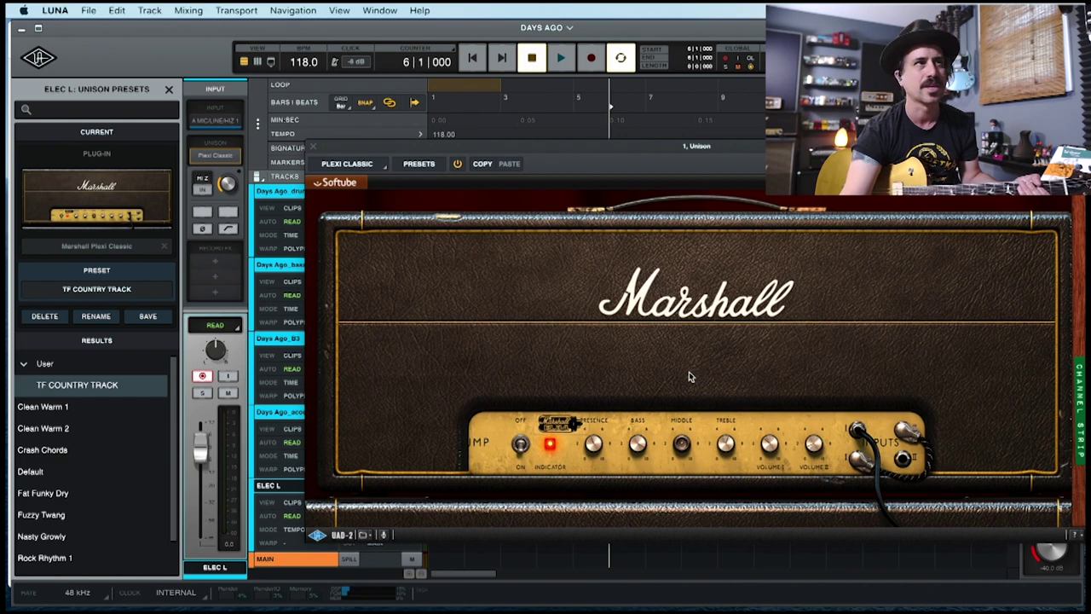
{"action": "left_click", "coordinate": [311, 149]}
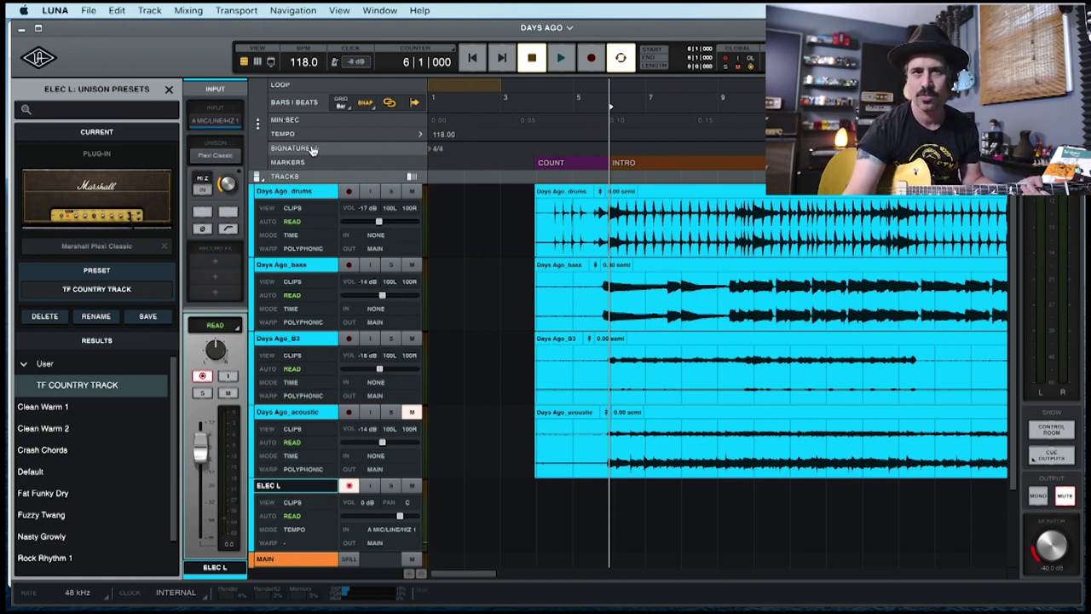
- Load the Pure Plate reverb into ELEC L's first record effects slot and move its window into full view
{"action": "left_click", "coordinate": [216, 266]}
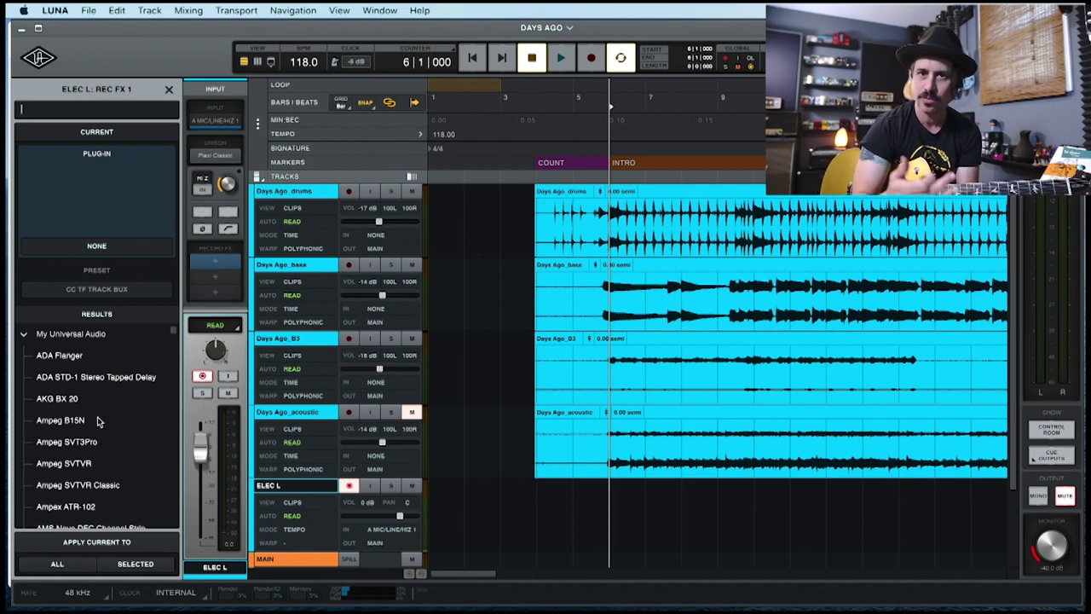
{"action": "type", "text": "pLATE"}
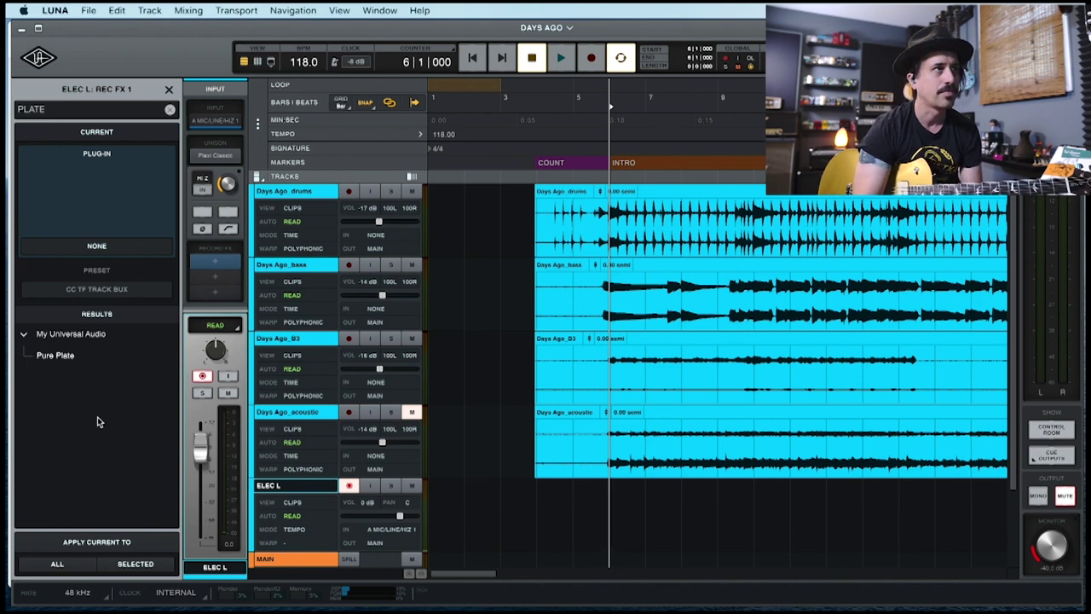
{"action": "double_click", "coordinate": [68, 355]}
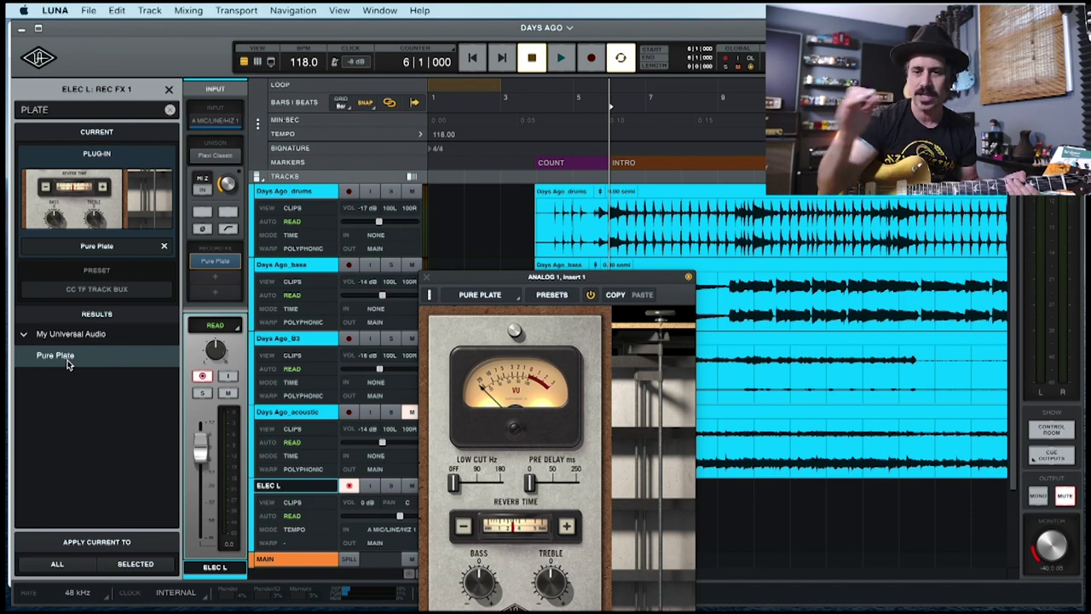
{"action": "left_click_drag", "start_coordinate": [614, 278], "coordinate": [598, 98]}
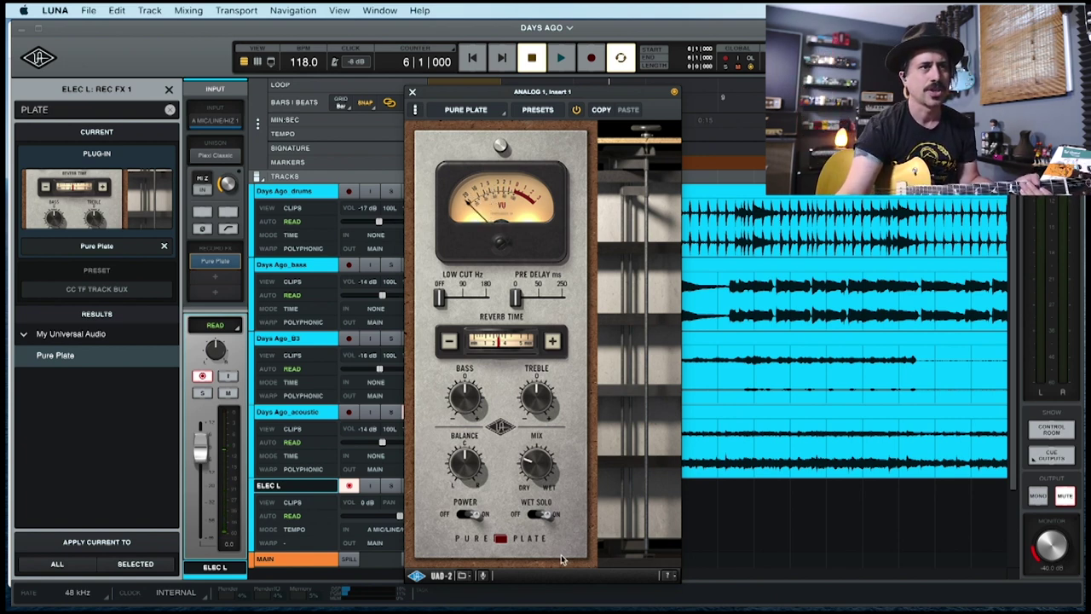
- Turn off Wet Solo on the Pure Plate reverb, look over its presets and close the plug-in window
{"action": "left_click", "coordinate": [537, 516]}
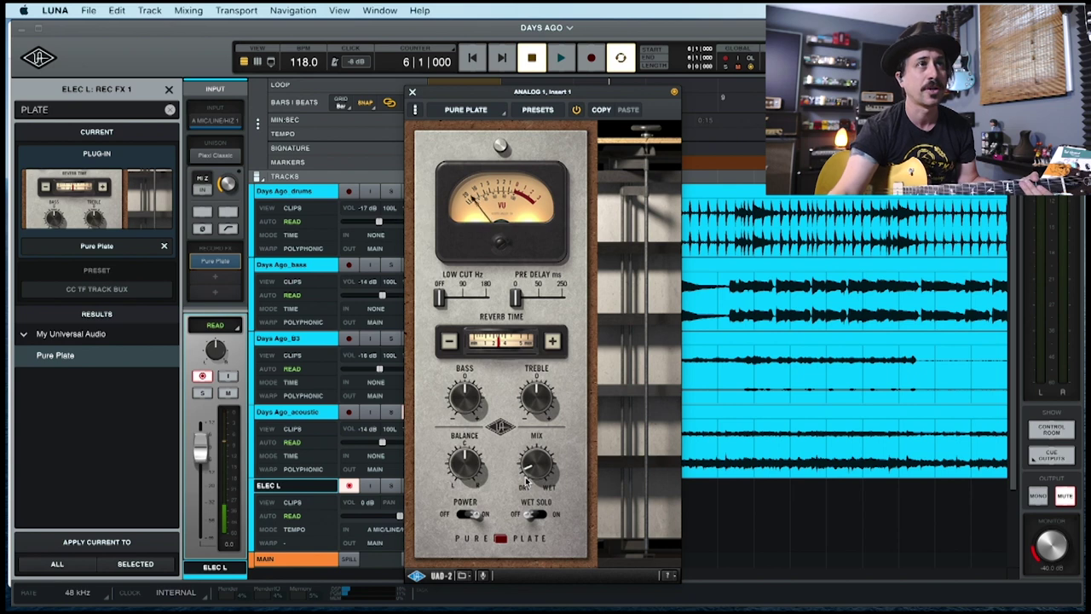
{"action": "left_click", "coordinate": [537, 109]}
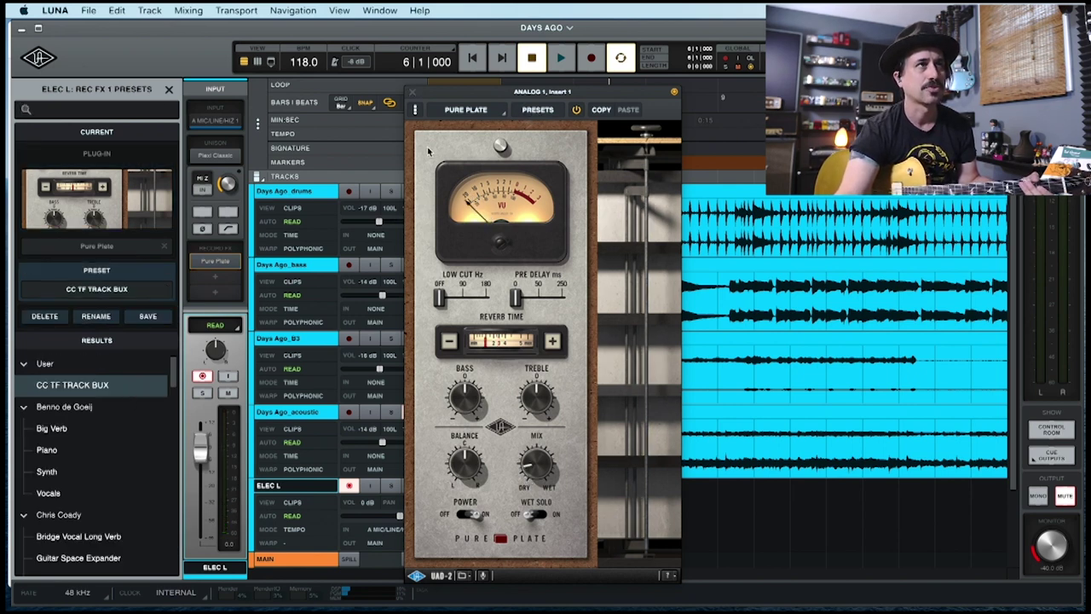
{"action": "left_click", "coordinate": [412, 92]}
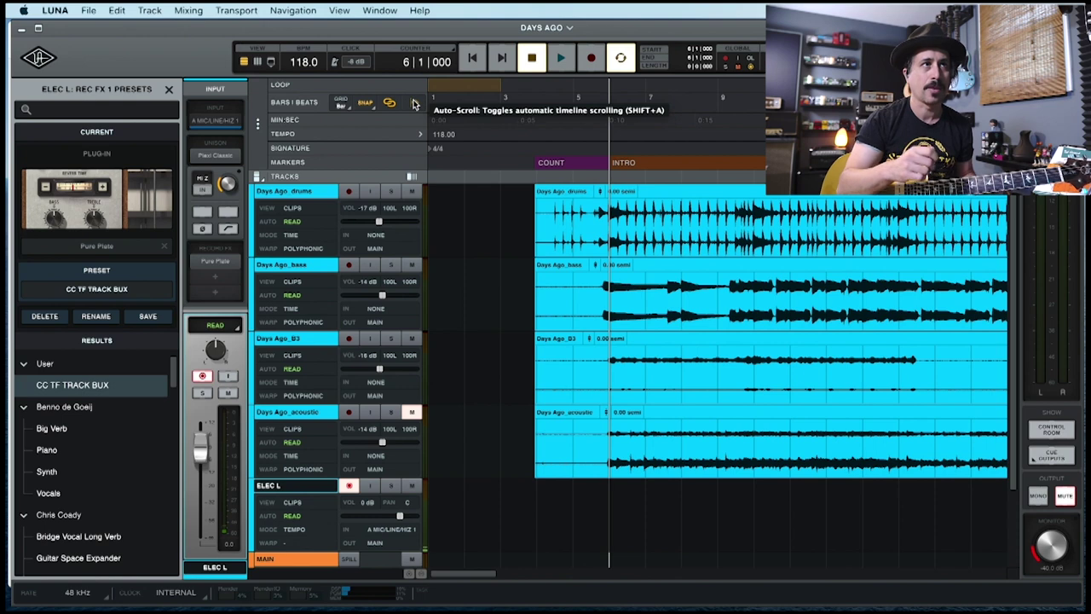
- Place the playhead at the start of the COUNT section and bring the ELEC L track lane into view
{"action": "left_click", "coordinate": [535, 176]}
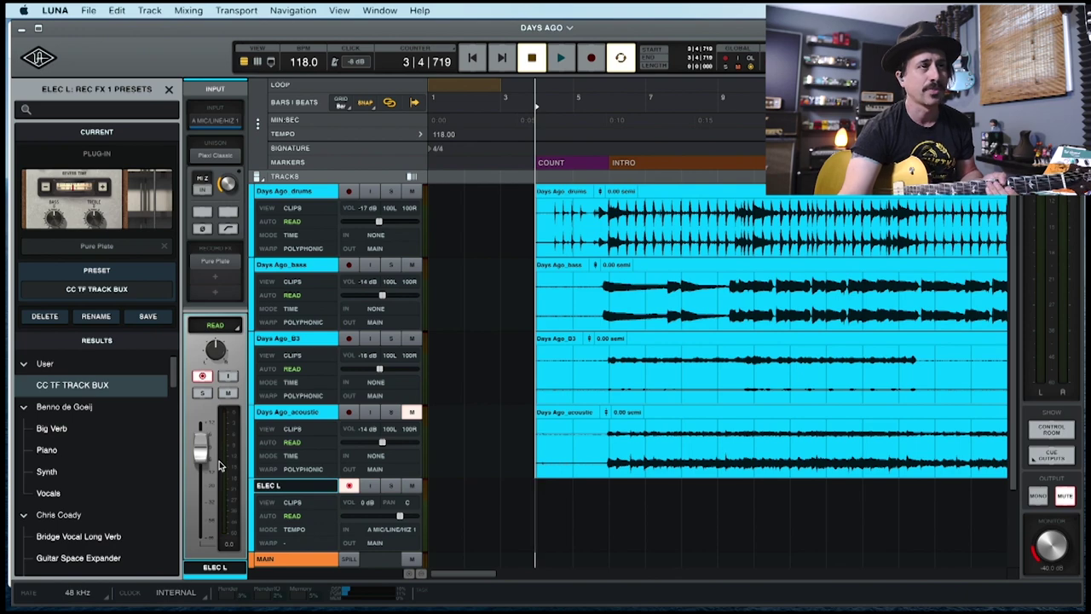
{"action": "scroll", "coordinate": [492, 487], "scroll_direction": "down", "scroll_amount": 1}
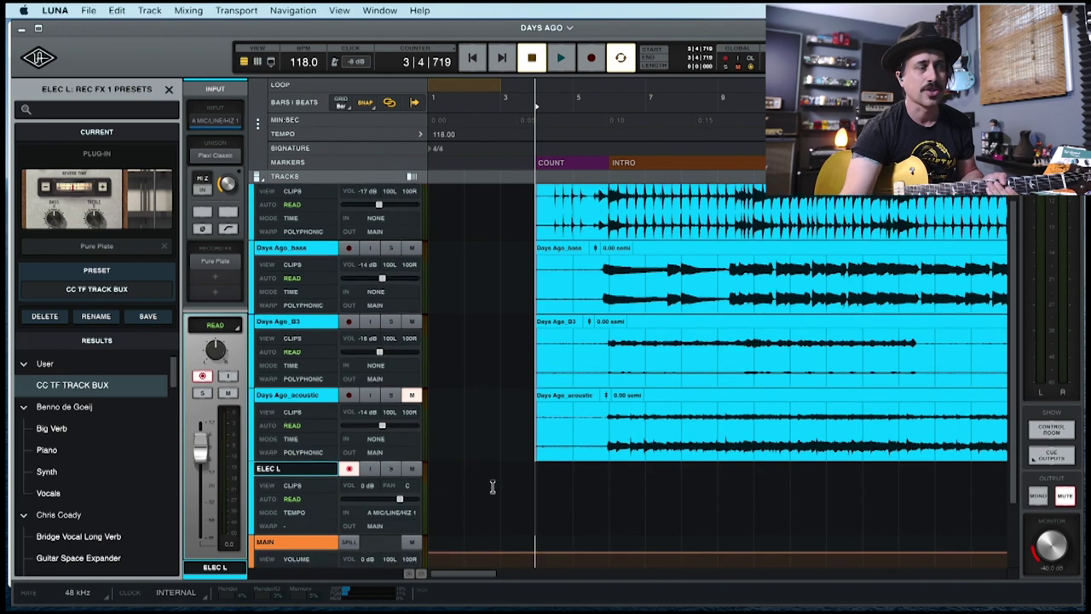
{"action": "scroll", "coordinate": [492, 487], "scroll_direction": "down", "scroll_amount": 1}
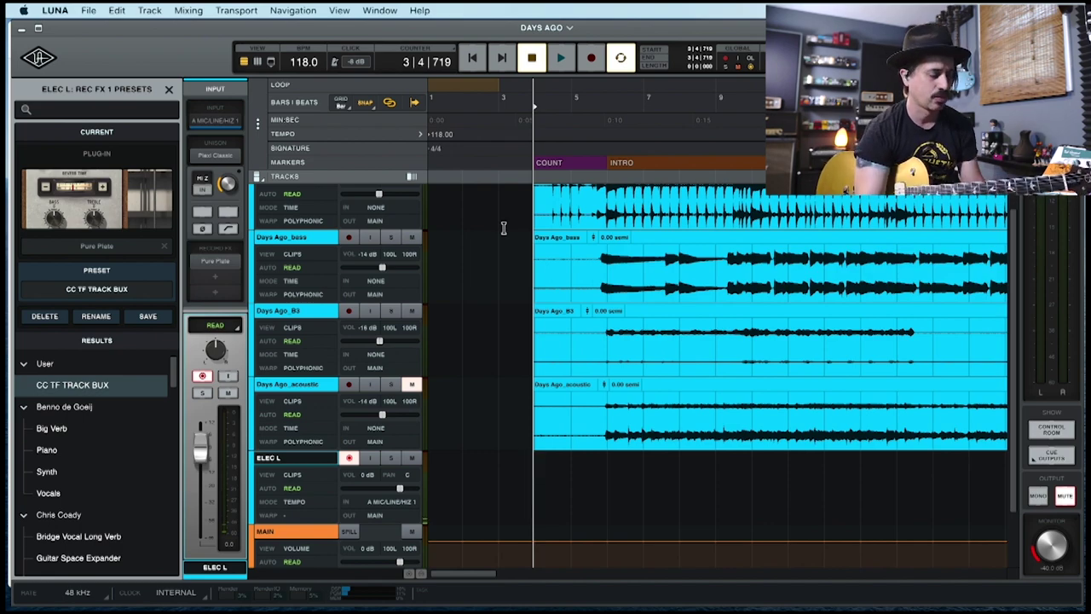
- Switch to Preview to look over the Days Ago lead sheet's chord chart, and return to LUNA
{"action": "key", "text": "super+Tab"}
{"action": "key", "text": "super+Tab"}
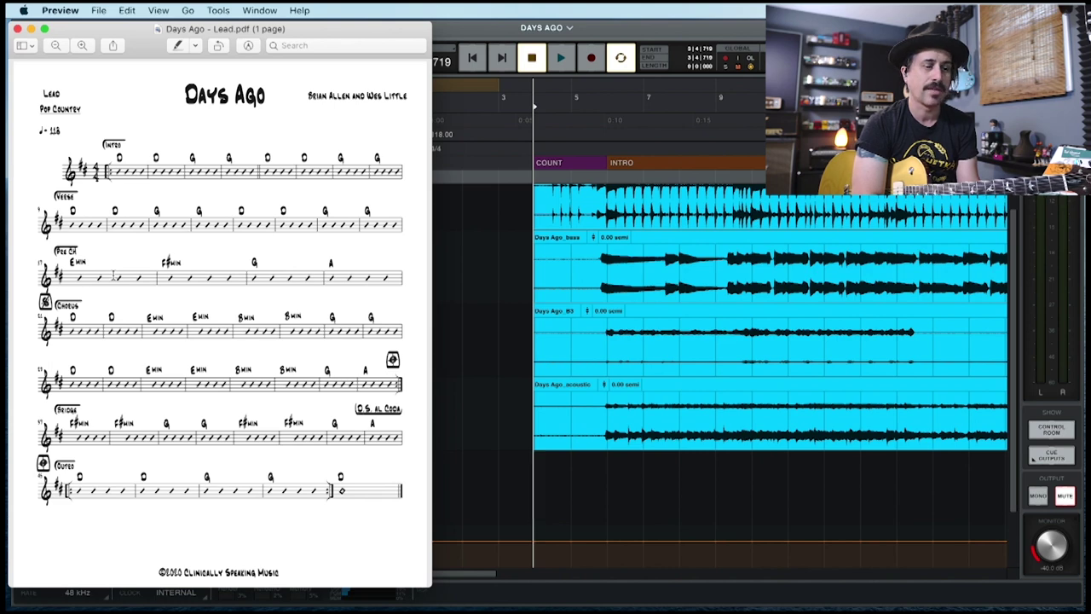
{"action": "key", "text": "super+Tab"}
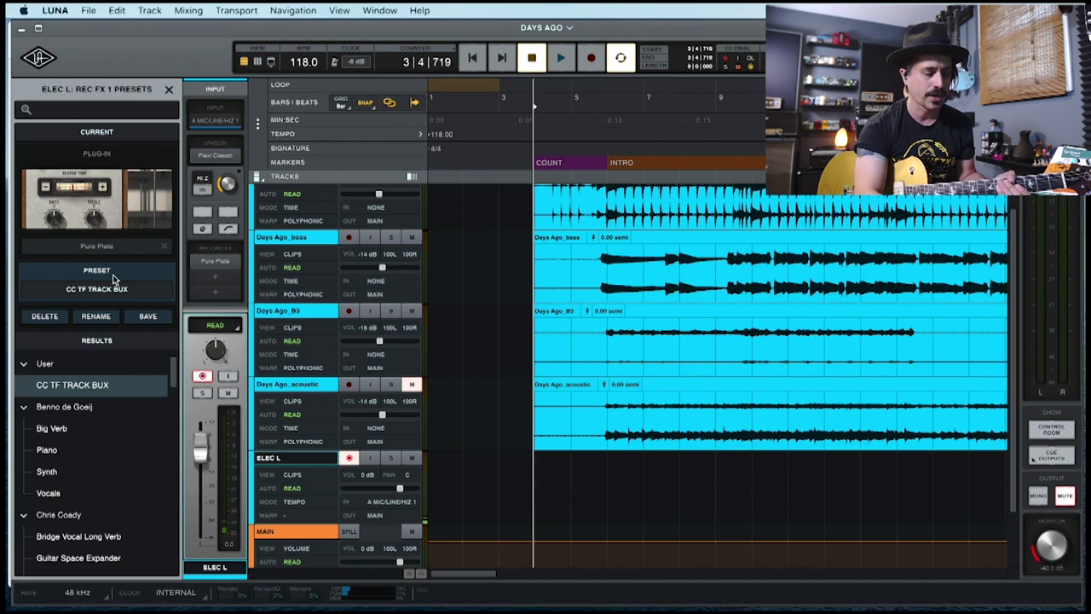
- Record a guitar take on ELEC L from the COUNT section, lowering its track volume to -10 dB, and stop recording
{"action": "key", "text": "super+minus"}
{"action": "key", "text": "super+minus"}
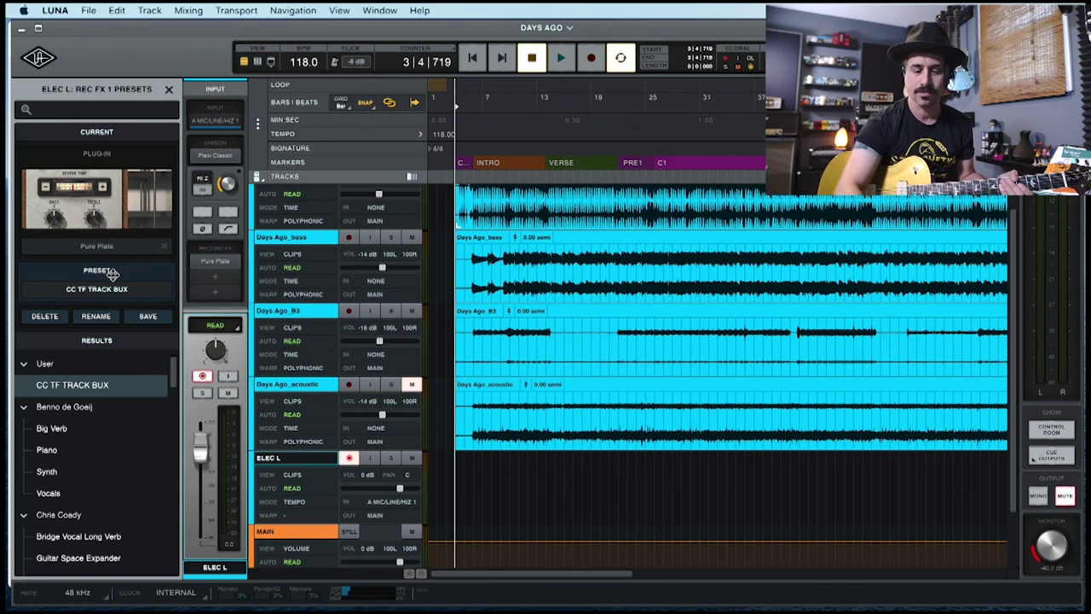
{"action": "key", "text": "space"}
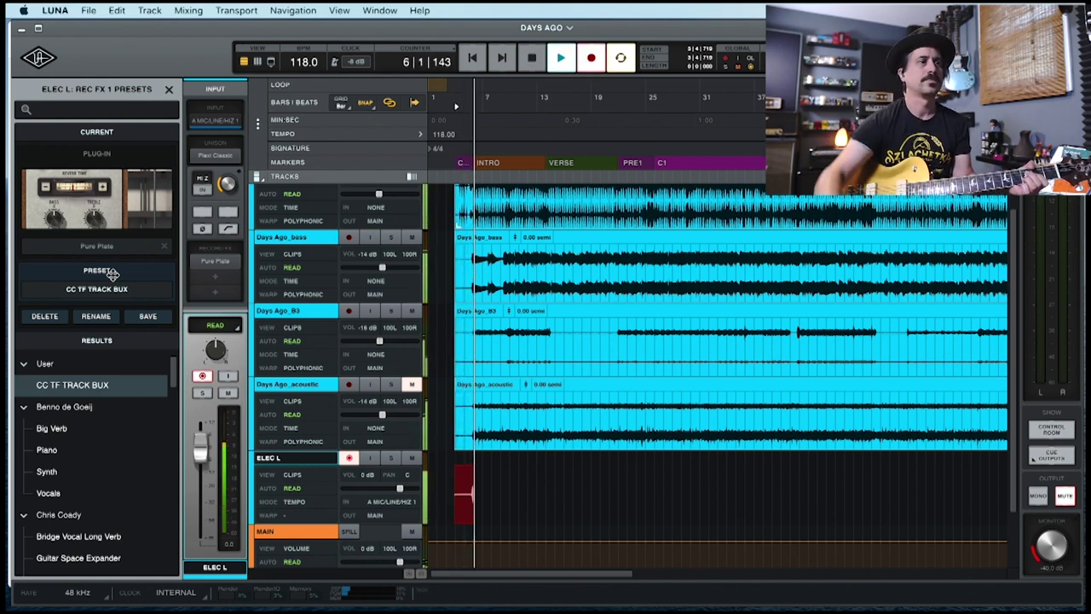
{"action": "left_click_drag", "start_coordinate": [395, 493], "coordinate": [383, 491]}
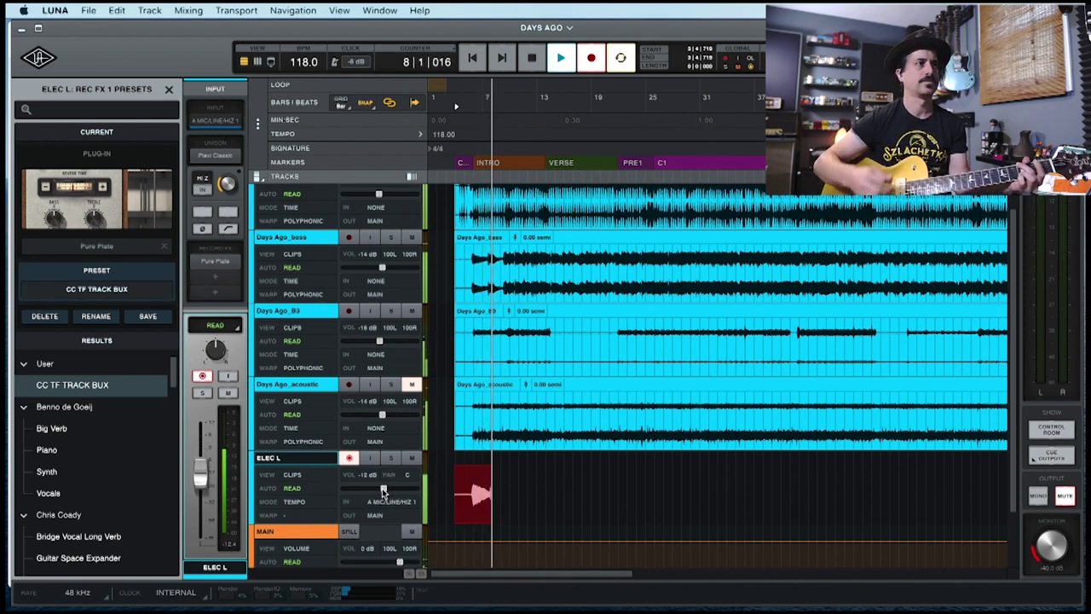
{"action": "left_click", "coordinate": [383, 492]}
{"action": "left_click_drag", "start_coordinate": [384, 492], "coordinate": [387, 491]}
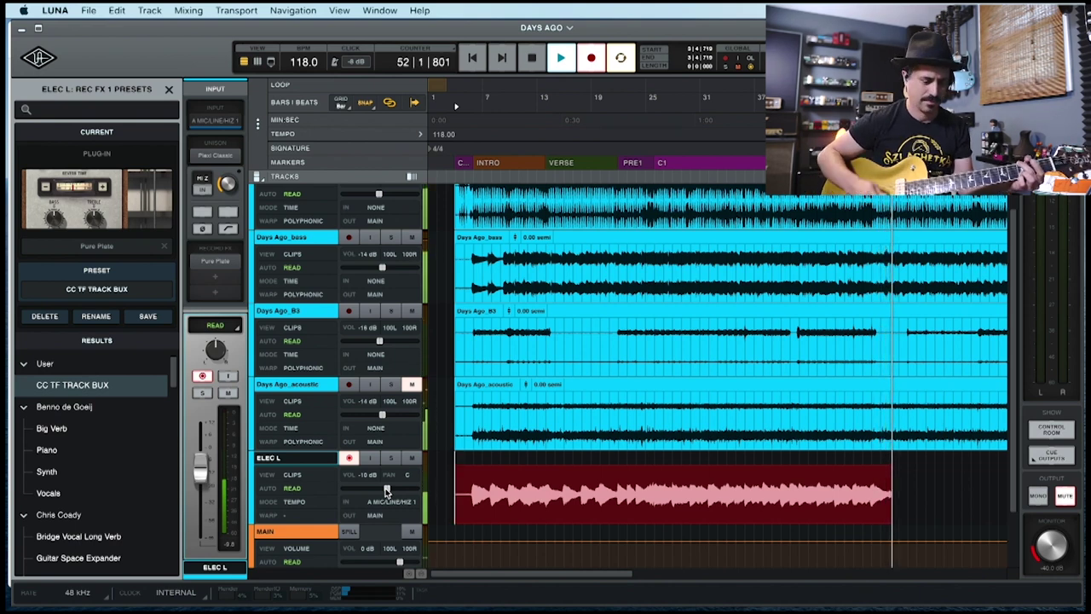
{"action": "key", "text": "space"}
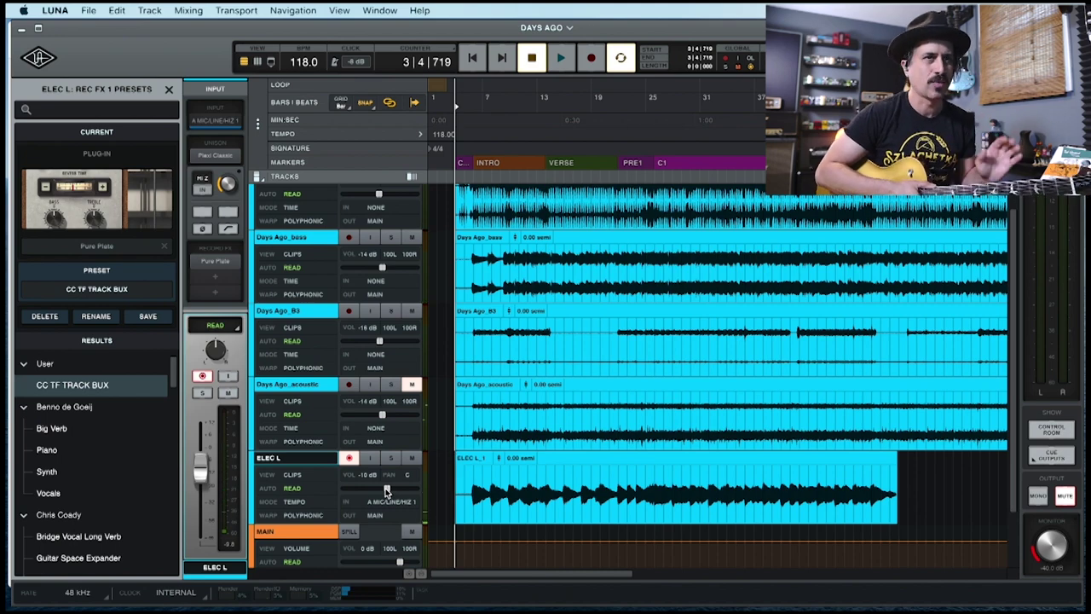
- Disarm recording on ELEC L and pan the track hard left to 100L in the mixer
{"action": "scroll", "coordinate": [353, 452], "scroll_direction": "down", "scroll_amount": 1}
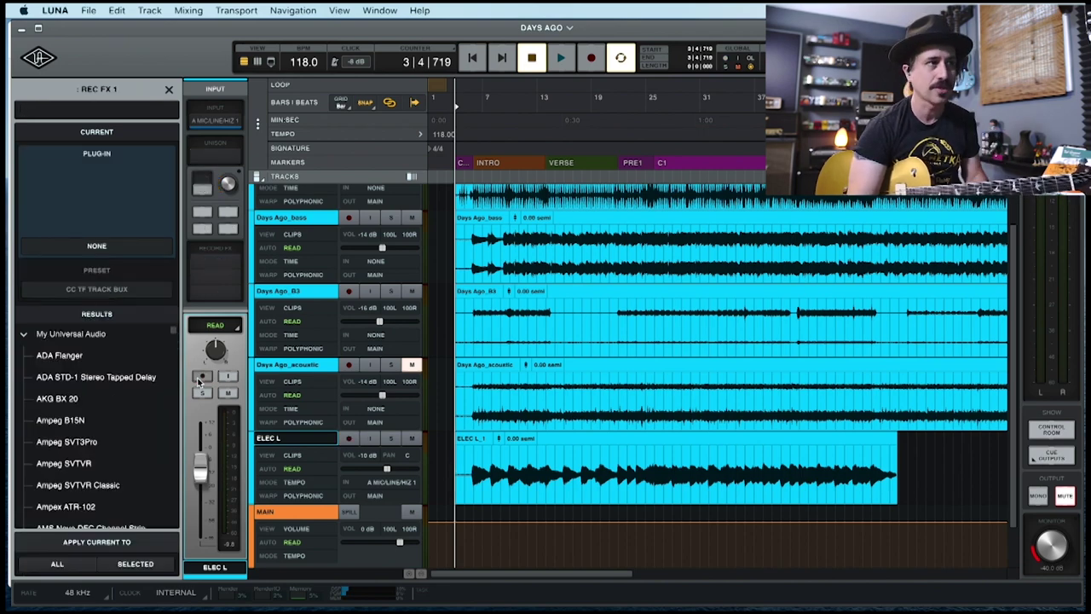
{"action": "key", "text": "super+equal"}
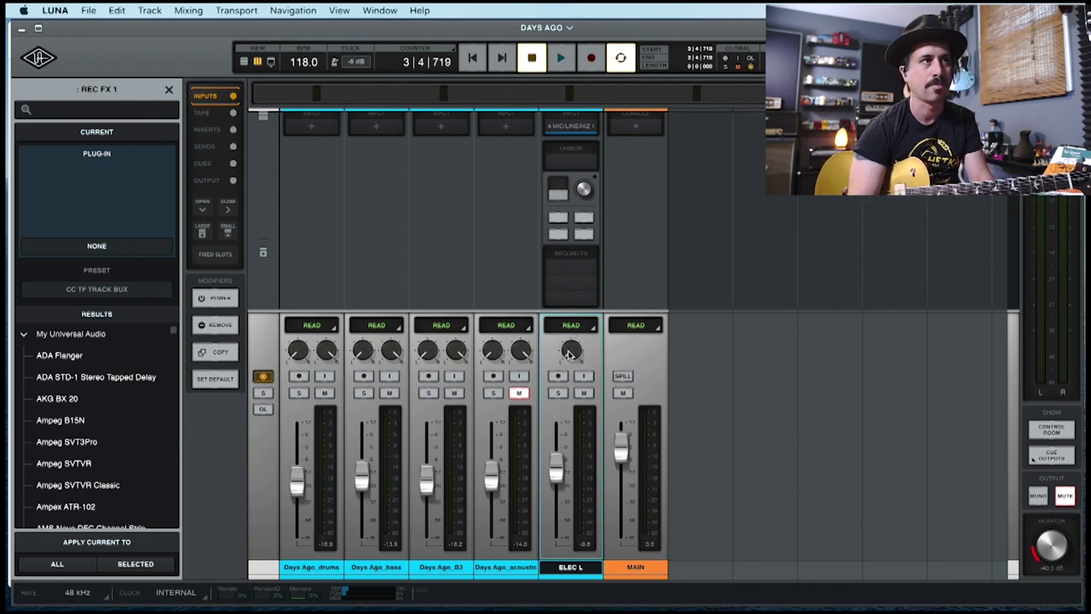
{"action": "key", "text": "super+equal"}
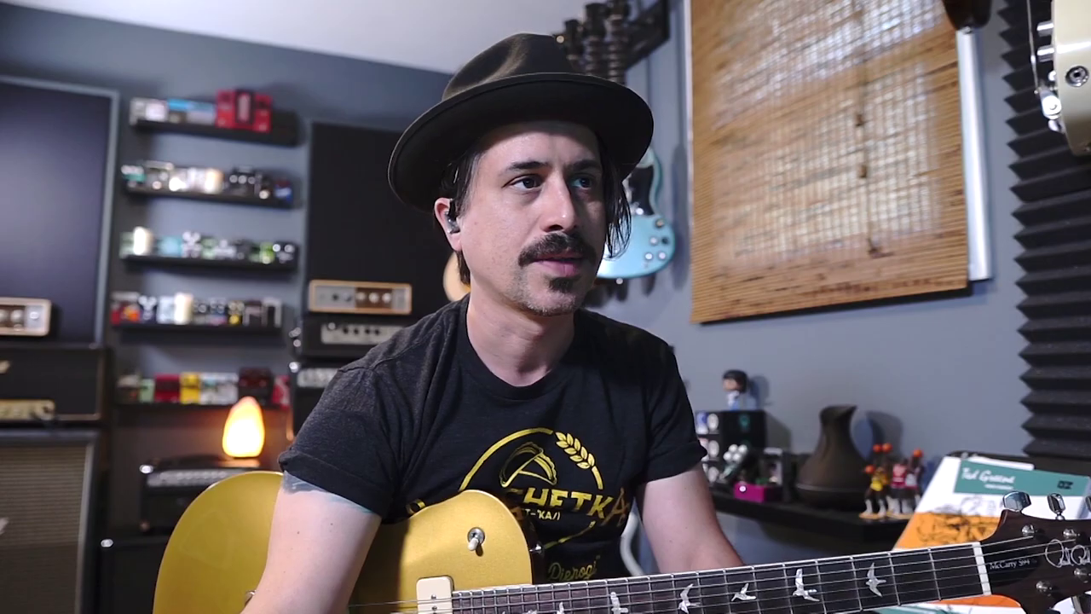
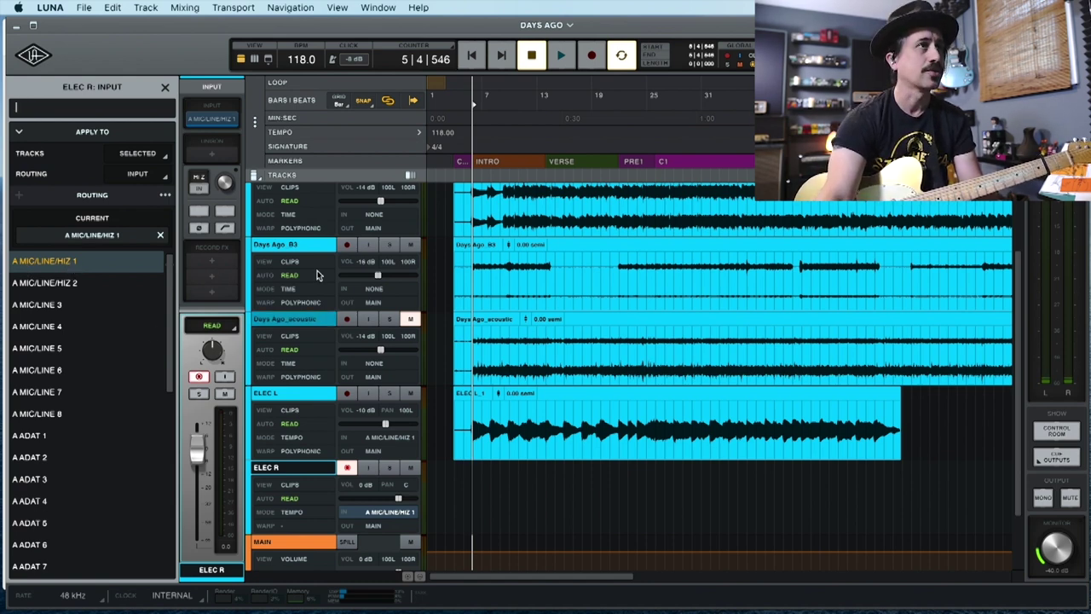
- Load the Friedman Buxom Betty amp into ELEC R's Unison slot and move its window into full view
{"action": "left_click", "coordinate": [208, 157]}
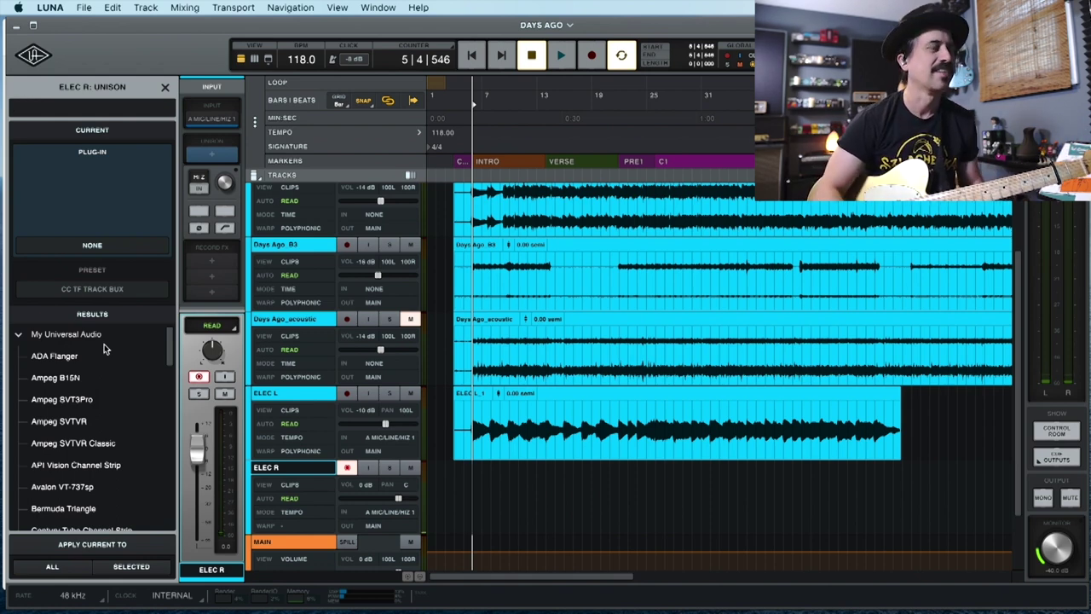
{"action": "type", "text": "BUX"}
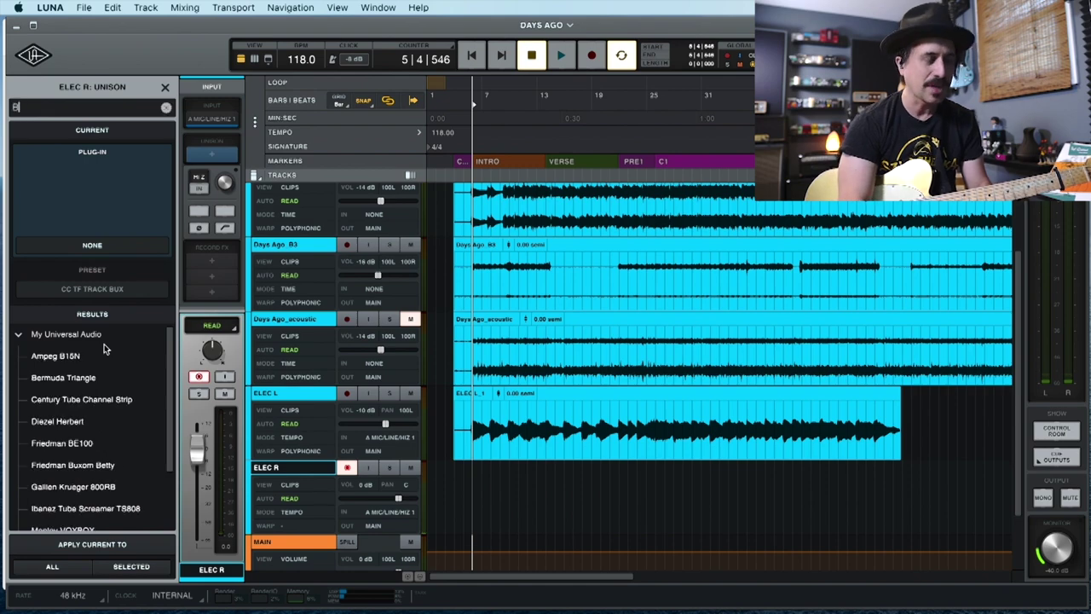
{"action": "double_click", "coordinate": [103, 358]}
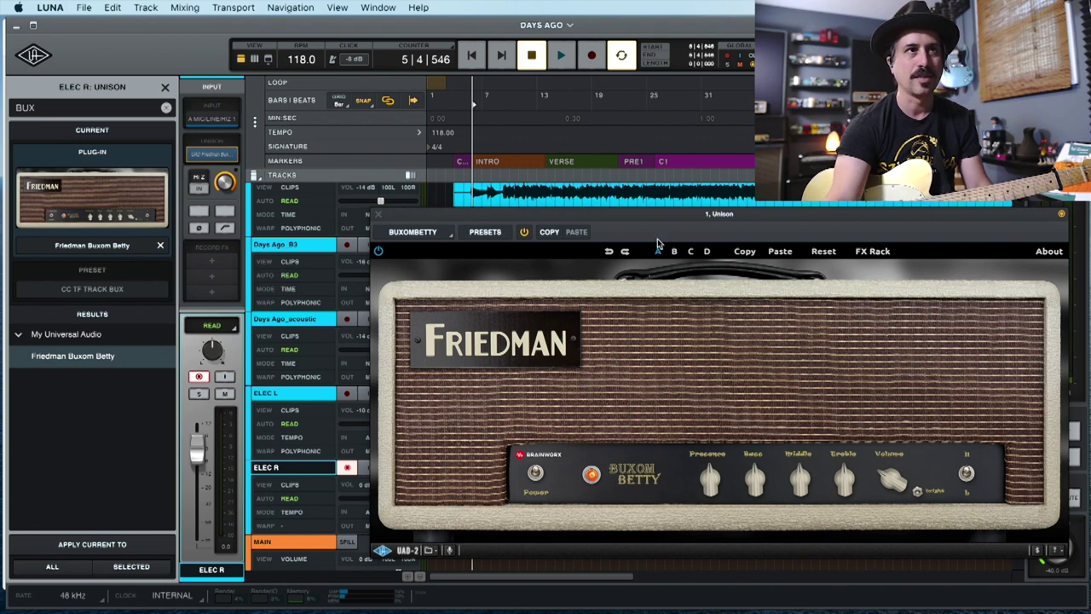
{"action": "left_click_drag", "start_coordinate": [672, 216], "coordinate": [612, 201]}
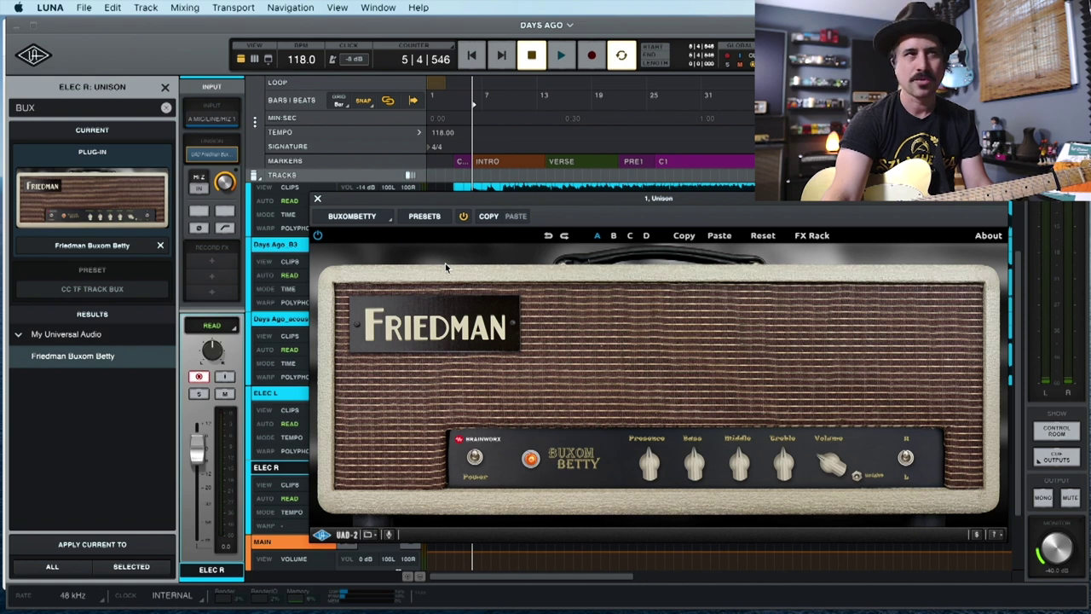
- Apply the CC TF TRACK BUX preset to the Friedman Buxom Betty amp and close the plug-in window
{"action": "left_click", "coordinate": [430, 220]}
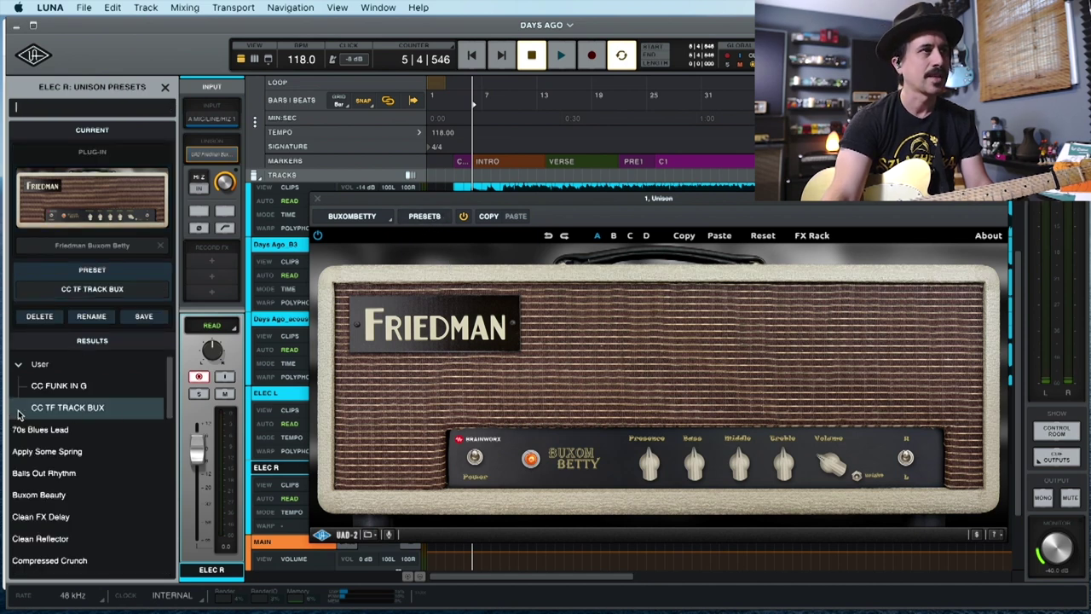
{"action": "left_click", "coordinate": [83, 412]}
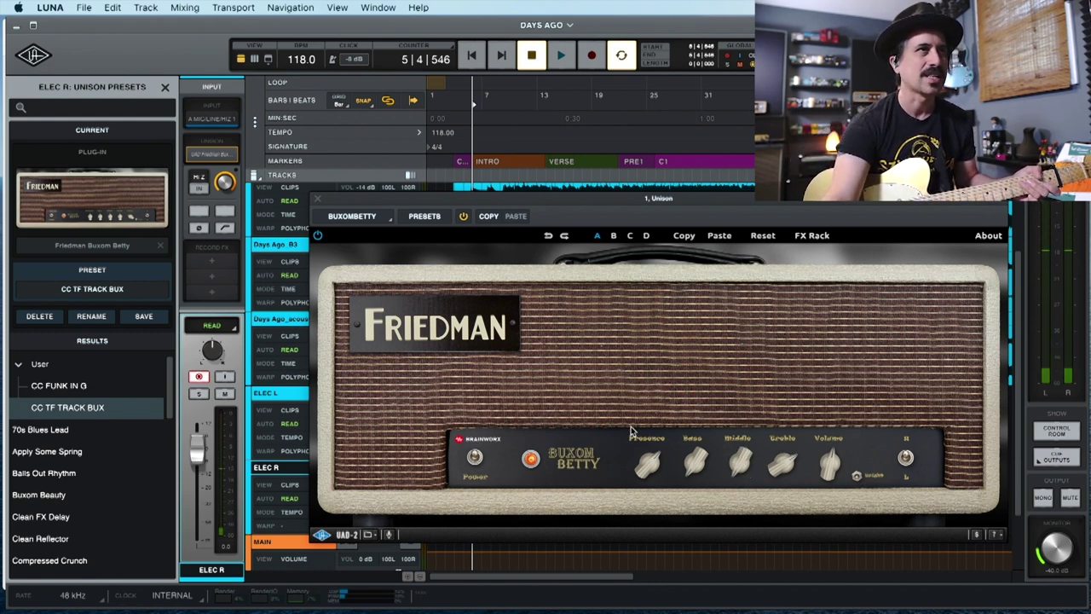
{"action": "left_click", "coordinate": [318, 200]}
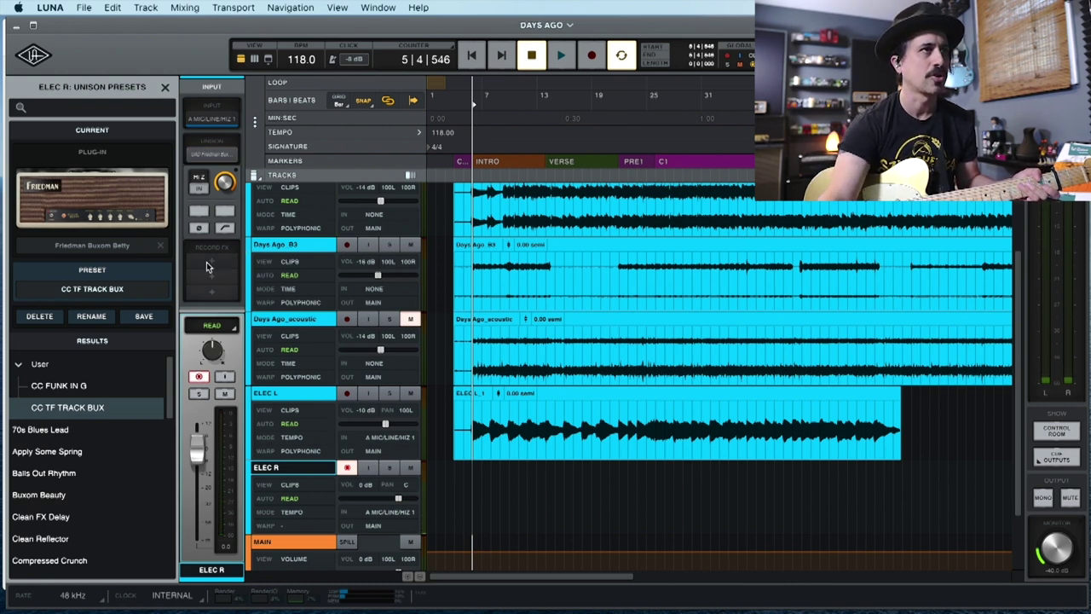
- Load the Pure Plate reverb into ELEC R's first record effects slot
{"action": "left_click", "coordinate": [212, 260]}
{"action": "type", "text": "PLATE"}
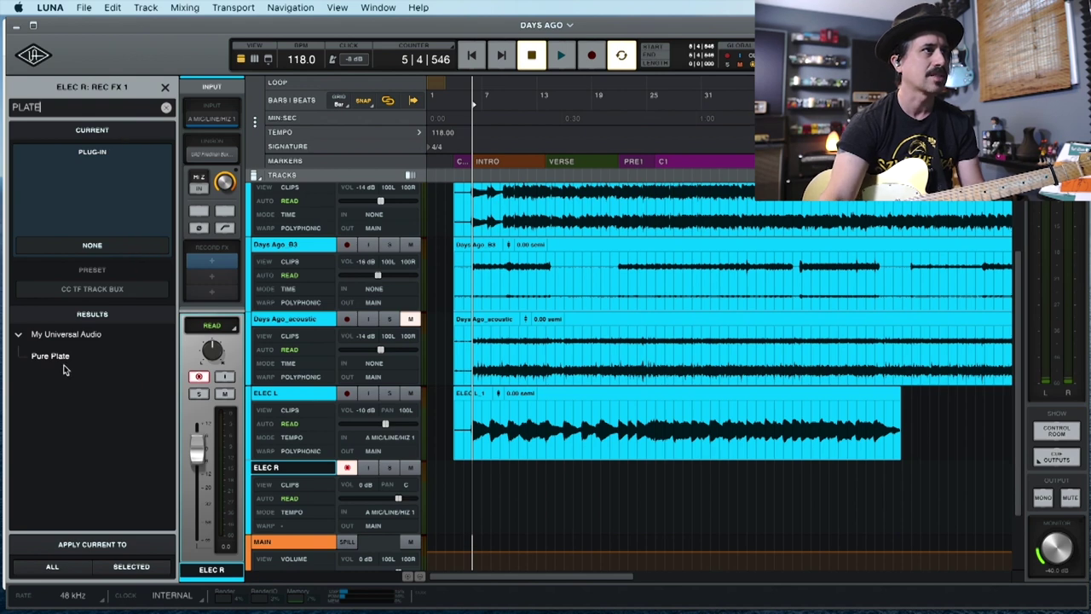
{"action": "double_click", "coordinate": [89, 358]}
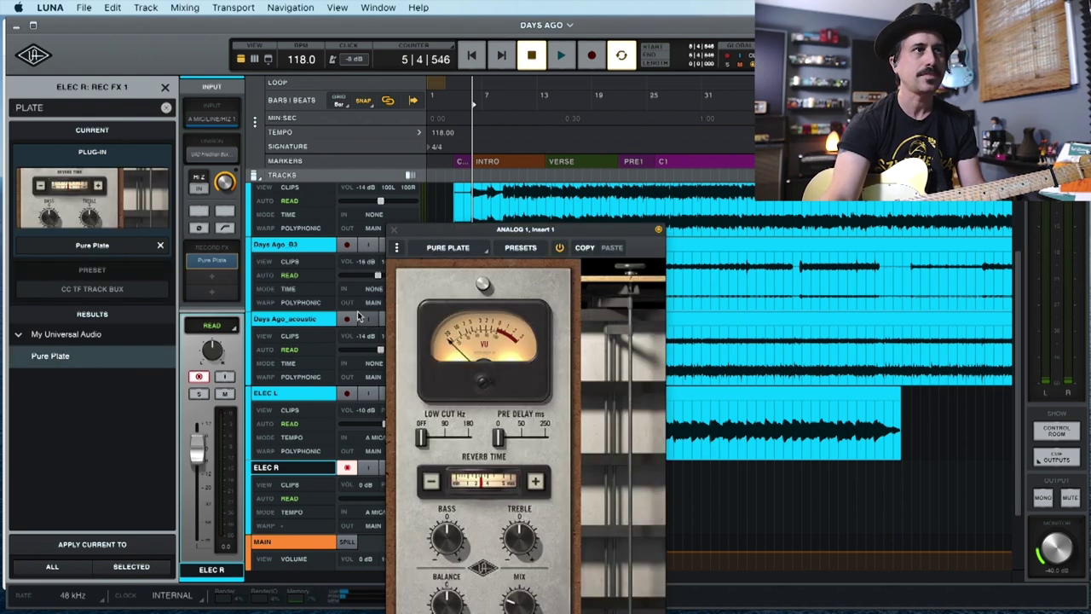
- Apply the CC TF TRACK BUX preset to ELEC R's Pure Plate reverb with Wet Solo off, and close the plug-in window
{"action": "left_click", "coordinate": [520, 247]}
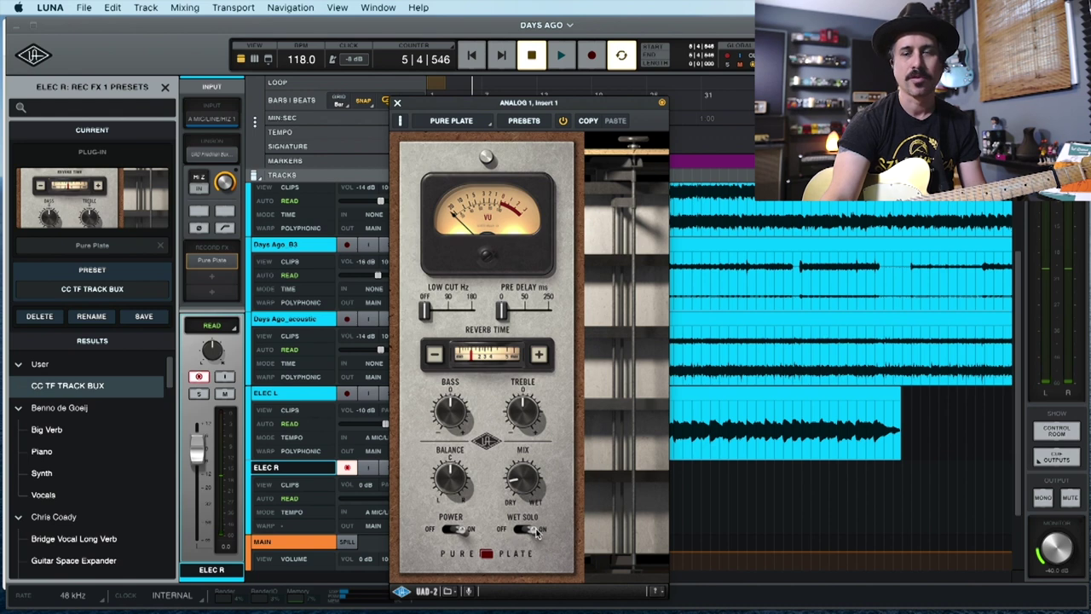
{"action": "left_click", "coordinate": [527, 533]}
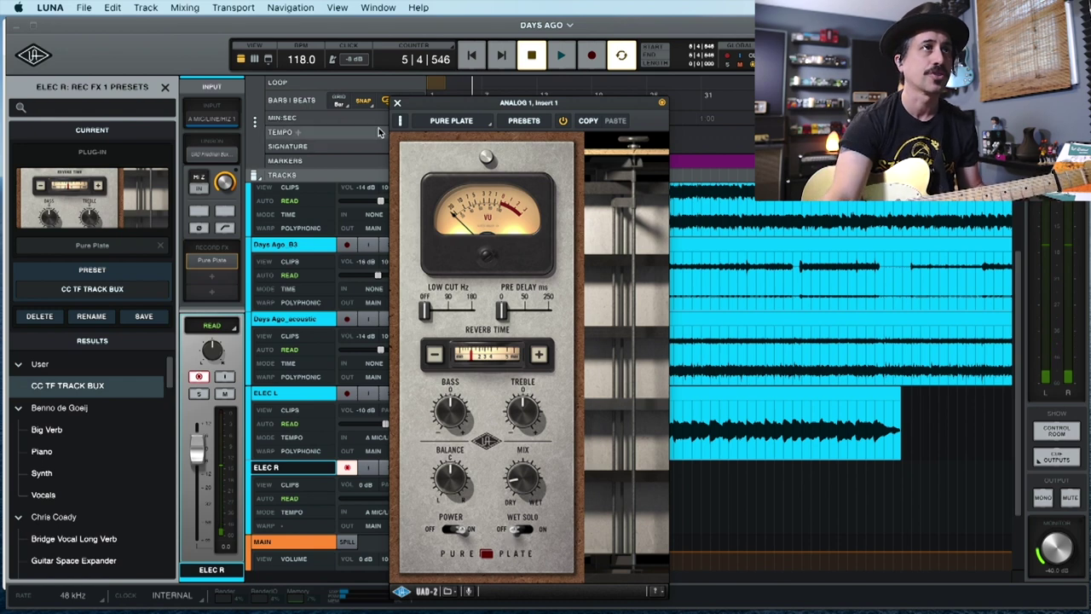
{"action": "left_click", "coordinate": [397, 102]}
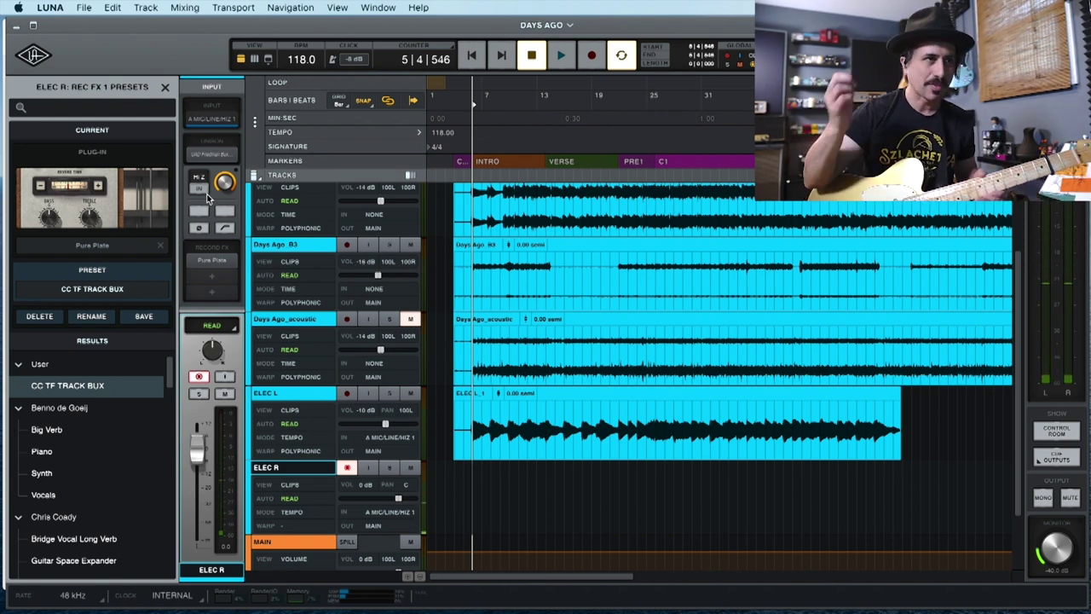
- Place the playhead at the start of the COUNT section and set ELEC R's volume to -11 dB
{"action": "left_click", "coordinate": [458, 162]}
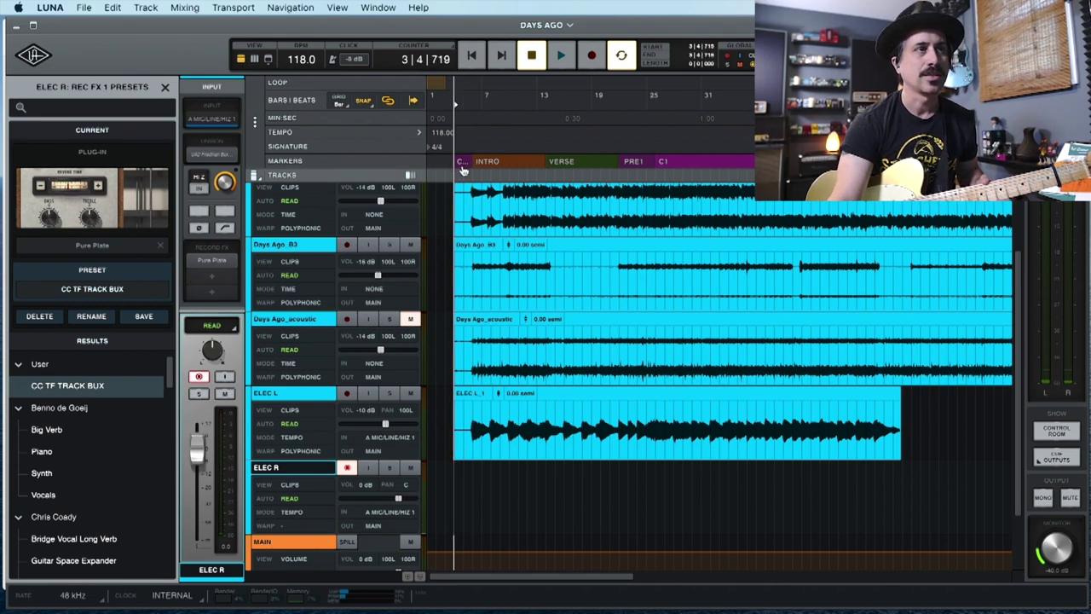
{"action": "key", "text": "super+bracketright"}
{"action": "key", "text": "super+bracketright"}
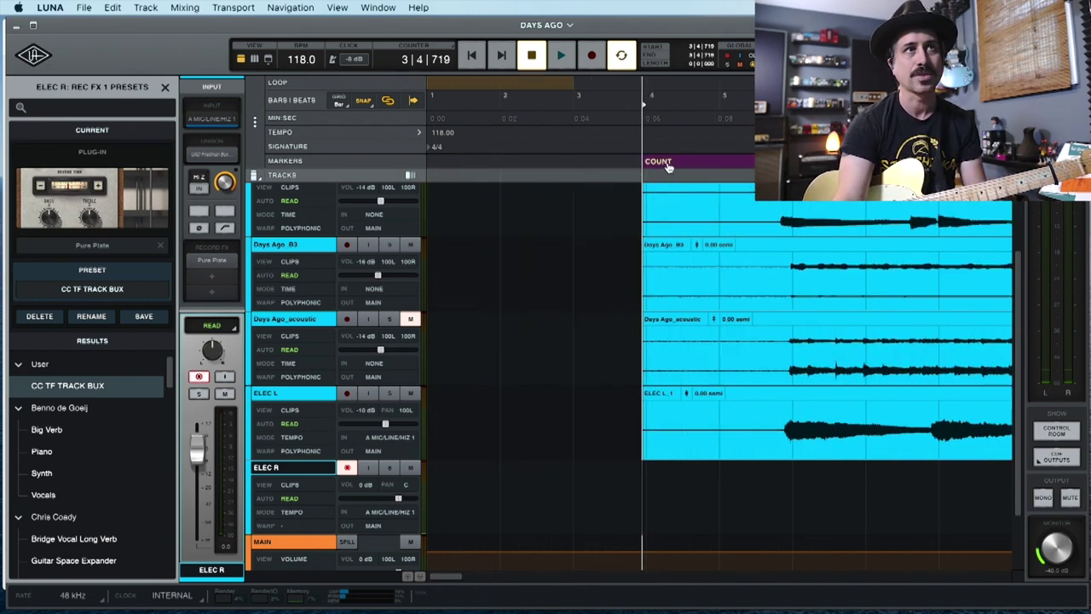
{"action": "key", "text": "super+bracketleft"}
{"action": "key", "text": "super+bracketleft"}
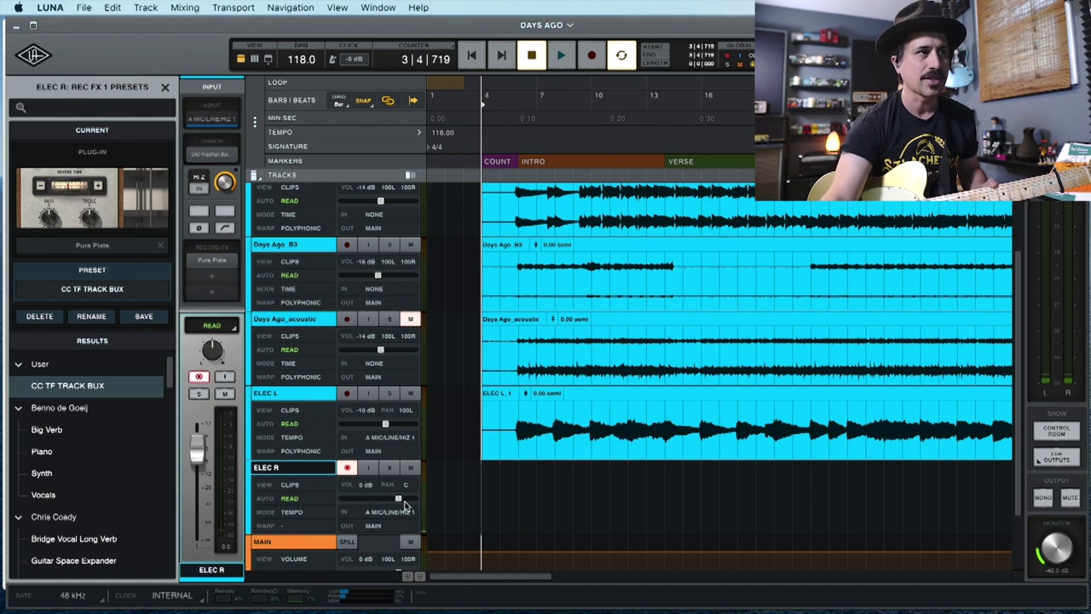
{"action": "left_click_drag", "start_coordinate": [401, 501], "coordinate": [384, 501]}
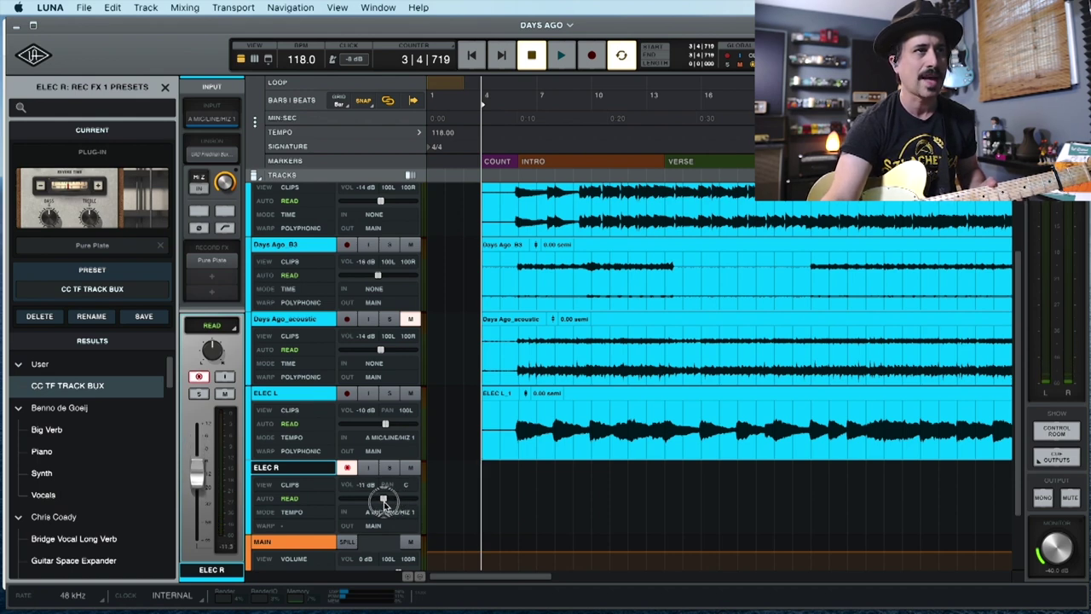
- Record a guitar take on ELEC R from the COUNT section at -9 dB, then disarm the track and pan it to 100R
{"action": "left_click", "coordinate": [289, 396]}
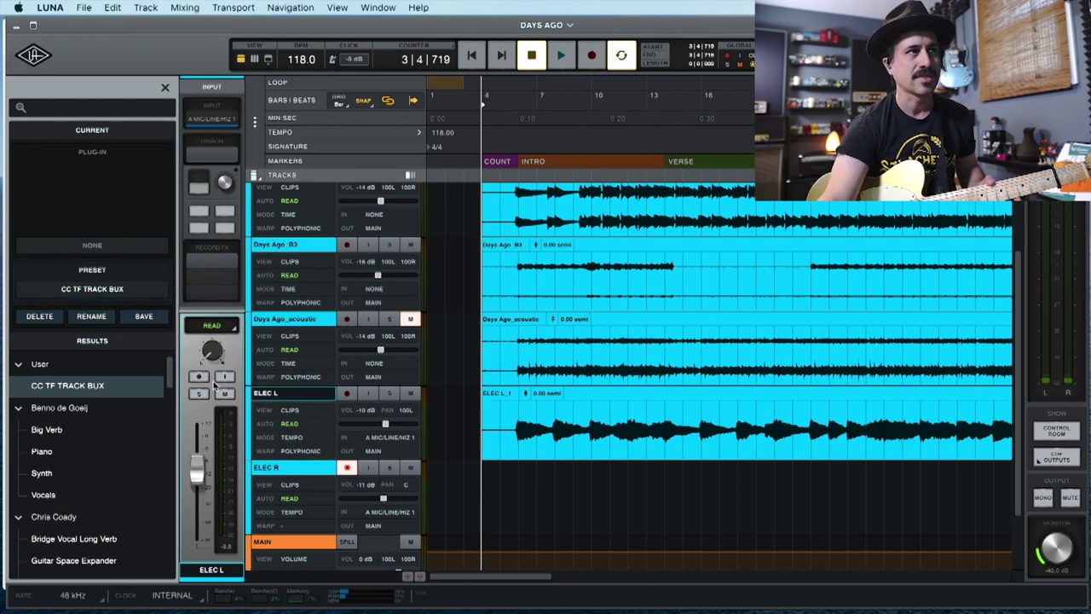
{"action": "left_click", "coordinate": [294, 470]}
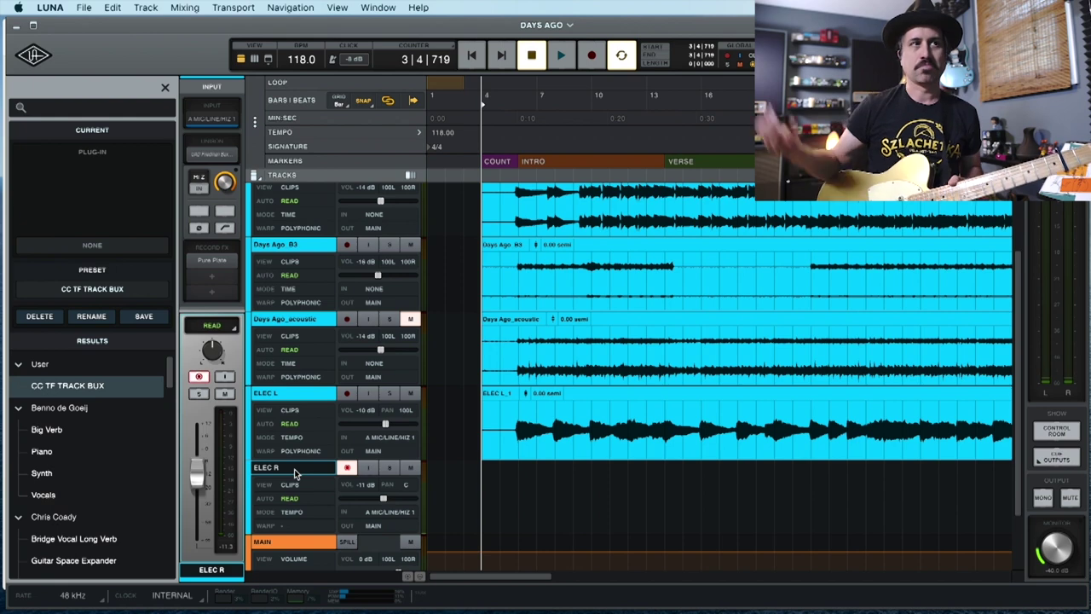
{"action": "key", "text": "super+minus"}
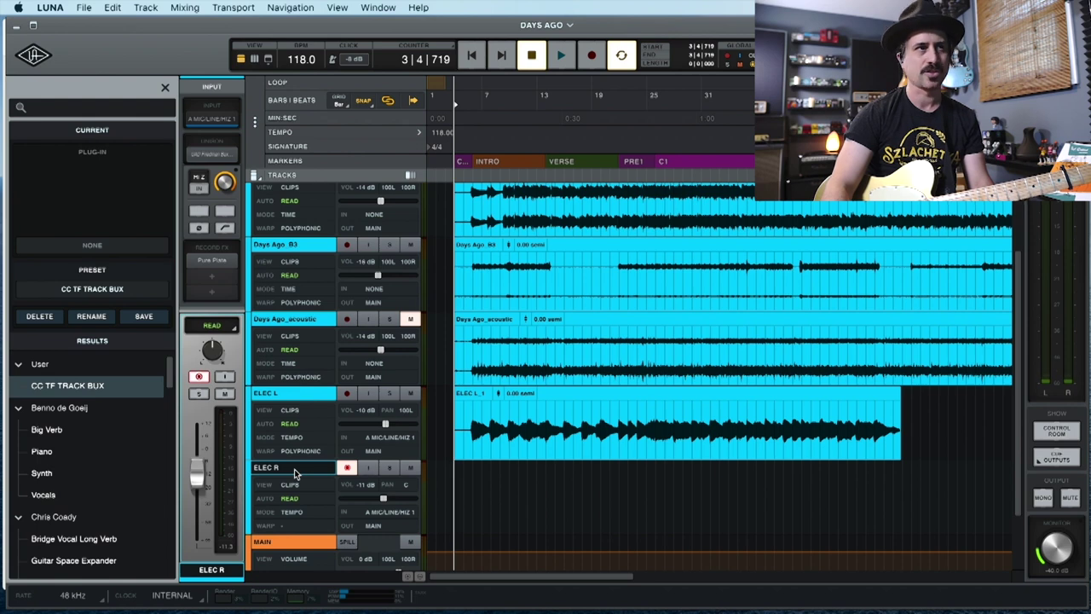
{"action": "key", "text": "r"}
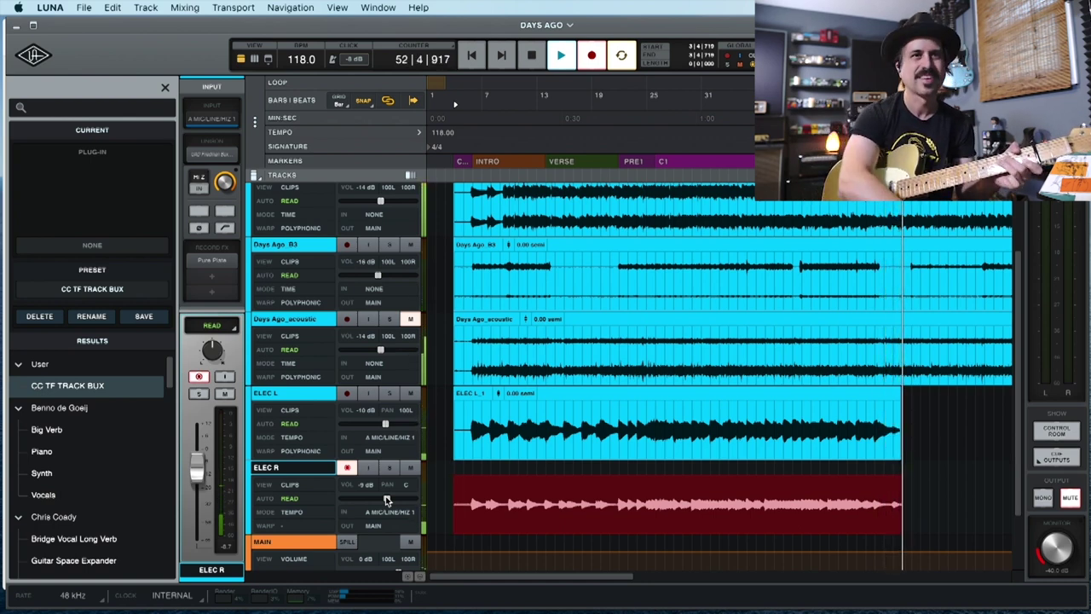
{"action": "key", "text": "space"}
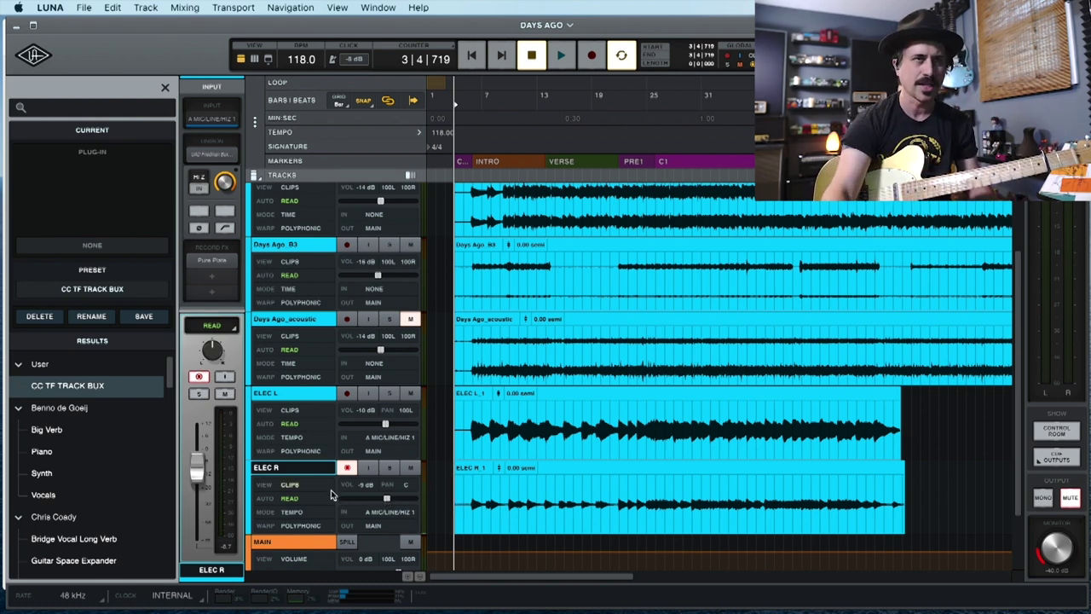
{"action": "left_click", "coordinate": [346, 468]}
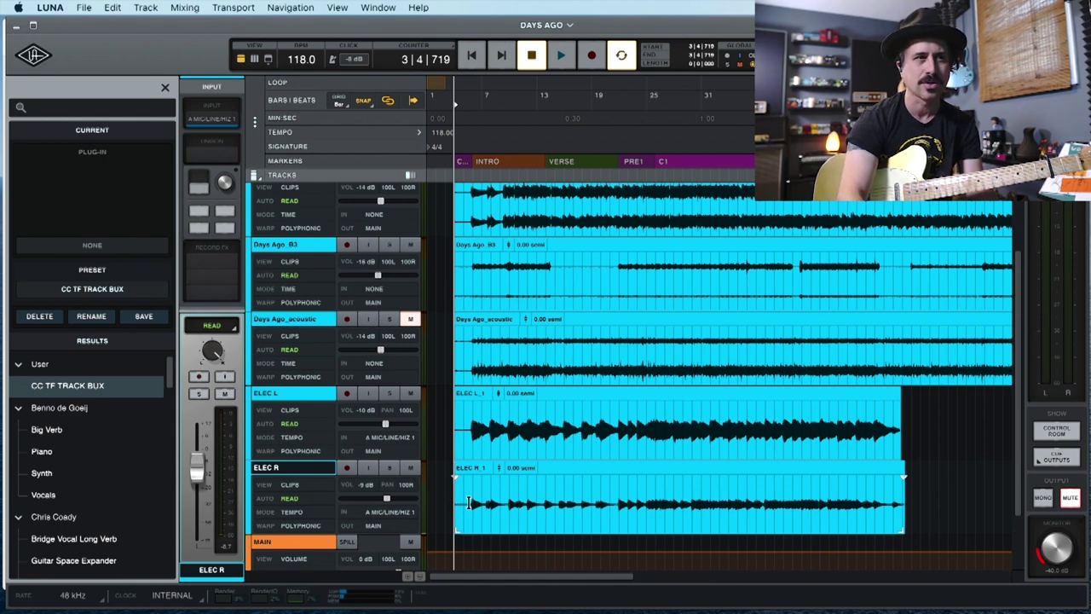
- Play back the song and balance the guitars in the mixer, setting ELEC L to -12.4 dB and ELEC R to -7.7 dB
{"action": "key", "text": "space"}
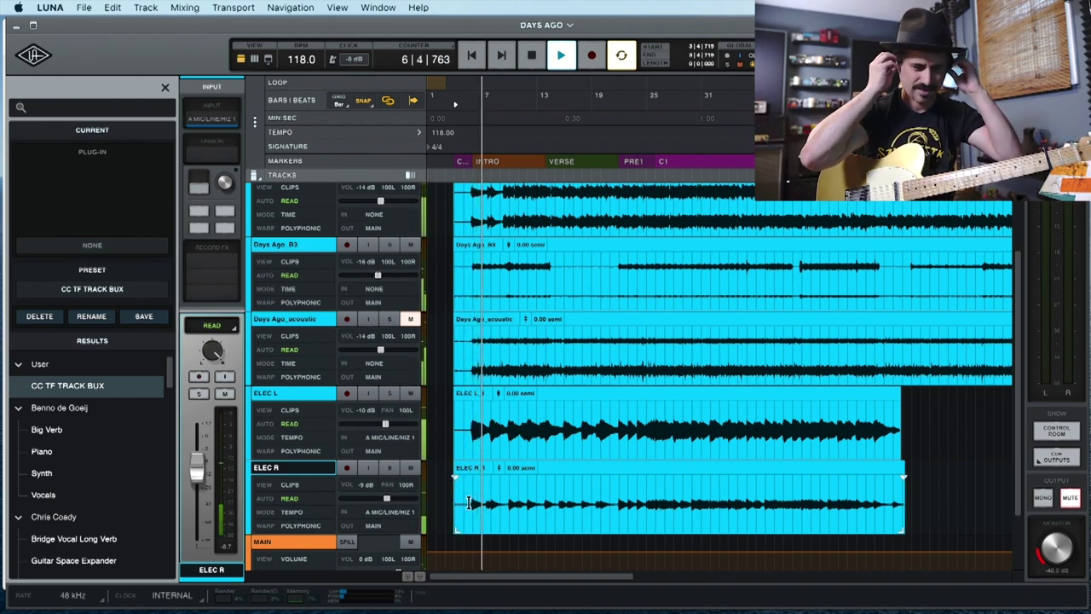
{"action": "key", "text": "super+equal"}
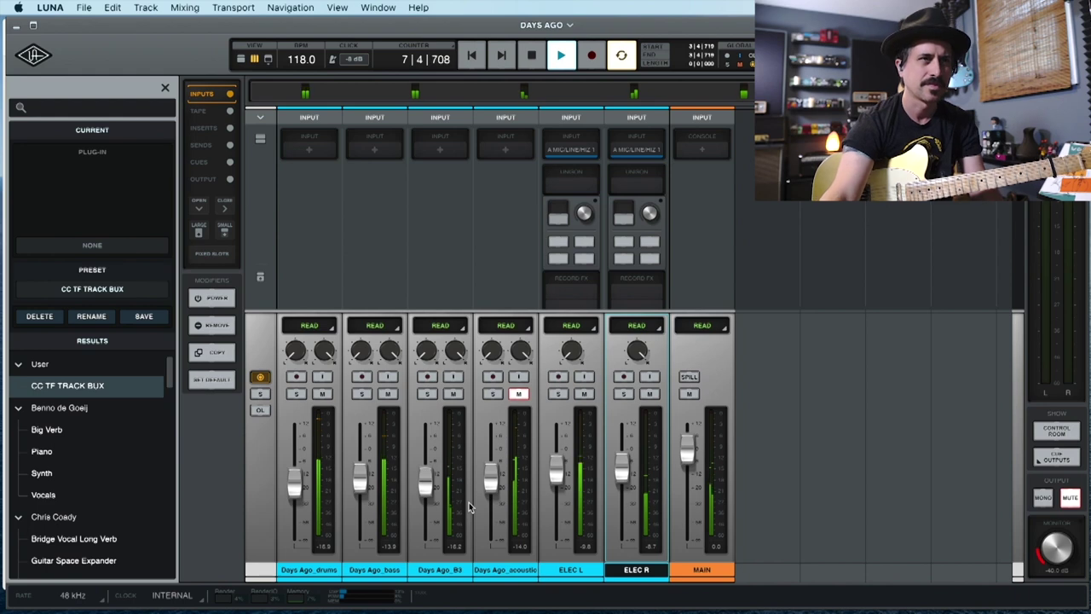
{"action": "left_click_drag", "start_coordinate": [556, 486], "coordinate": [556, 492]}
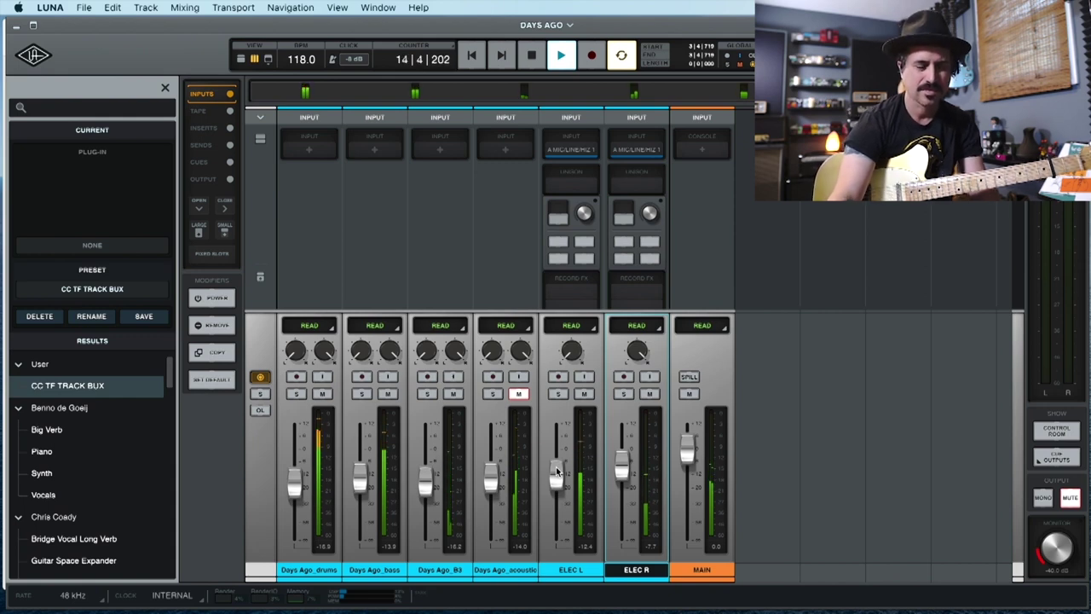
{"action": "key", "text": "super+equal"}
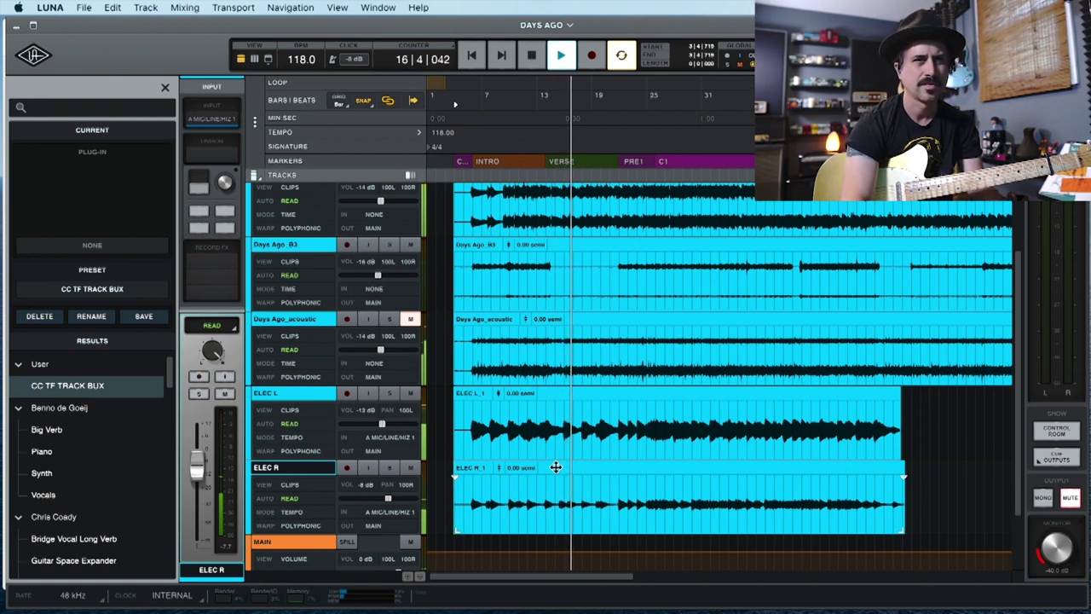
{"action": "key", "text": "space"}
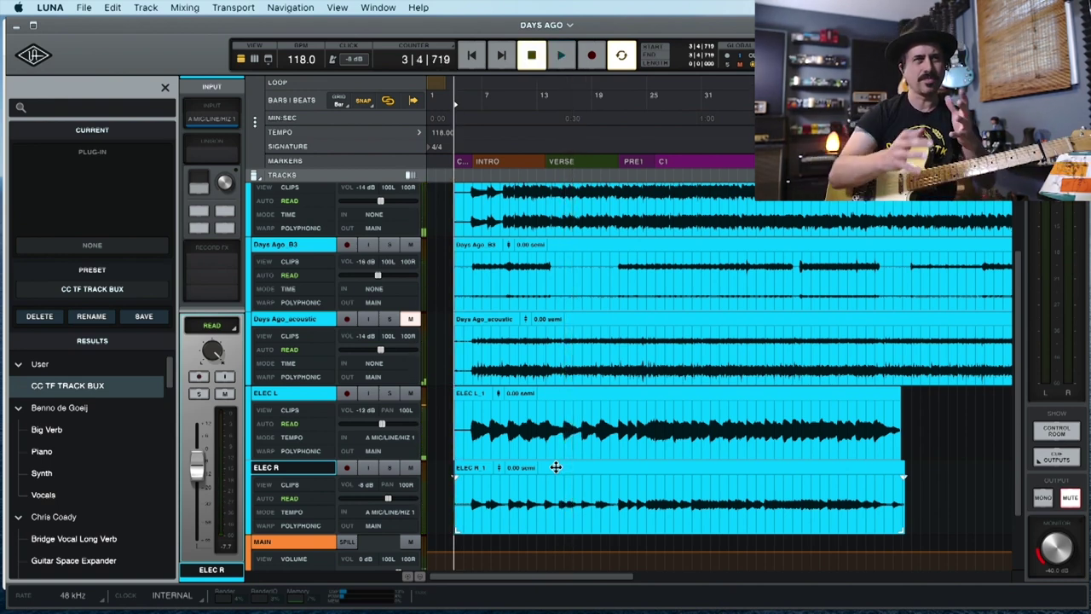